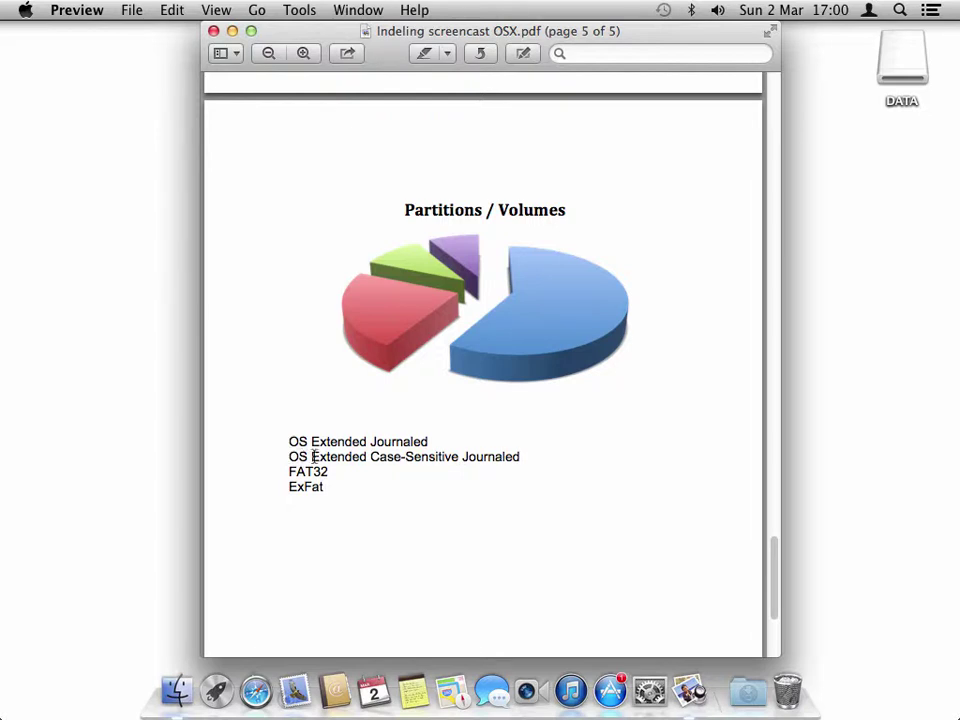
Step: Highlight "Case-Sensitive" in the PDF's list of volume formats and quit Preview
drag(371, 456, 462, 458)
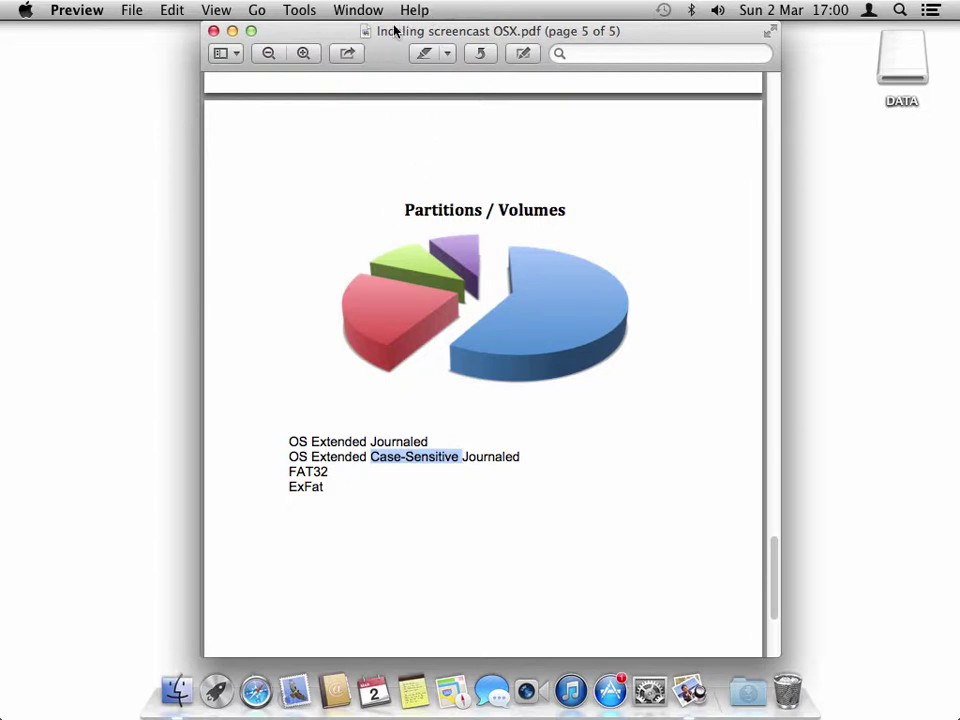
click(55, 10)
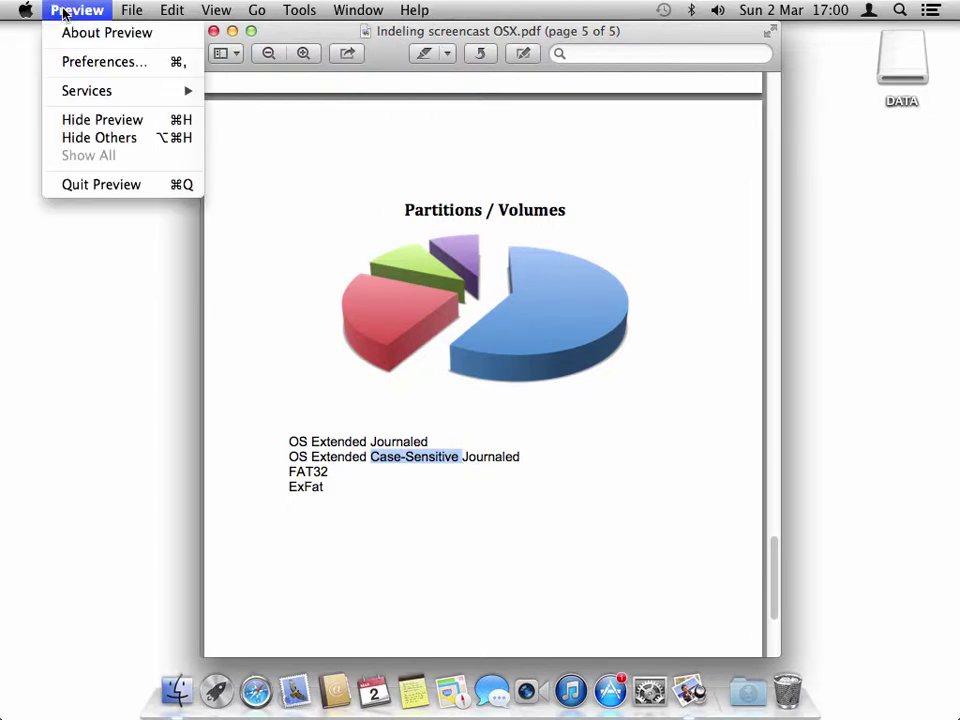
click(81, 185)
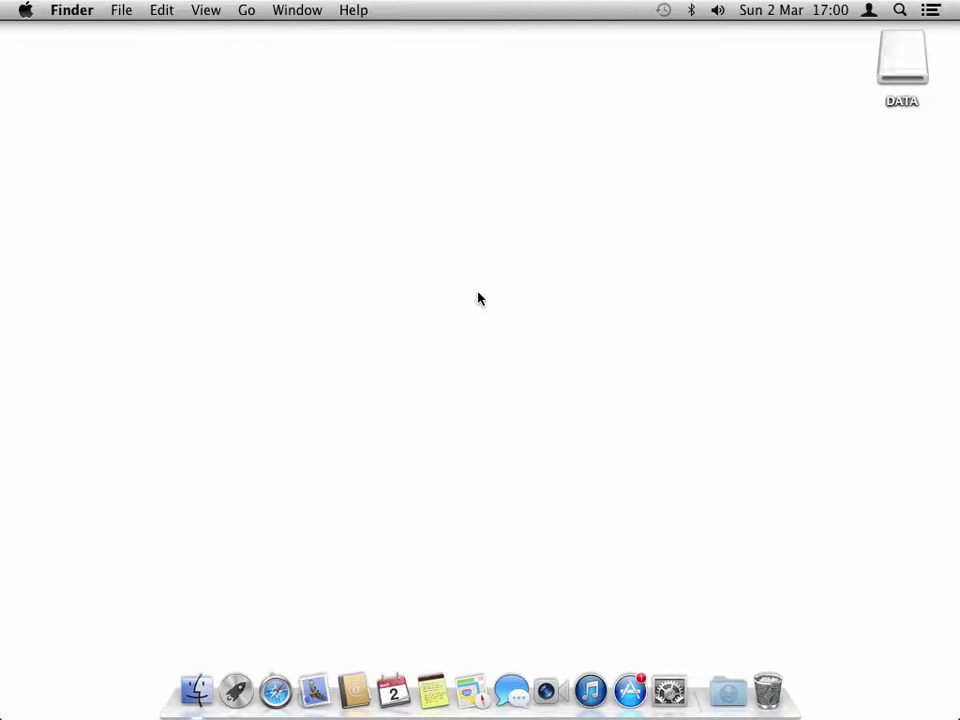
Step: Search the Mac for "disk", open Disk Utility and move its window up on the desktop
click(899, 13)
text(disk)
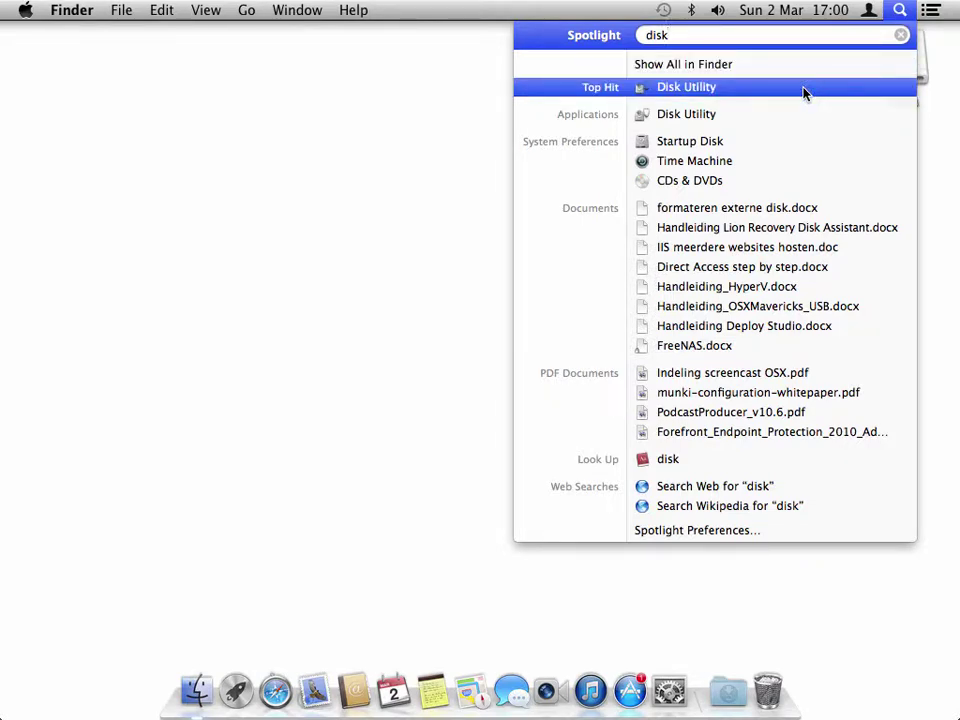
click(776, 89)
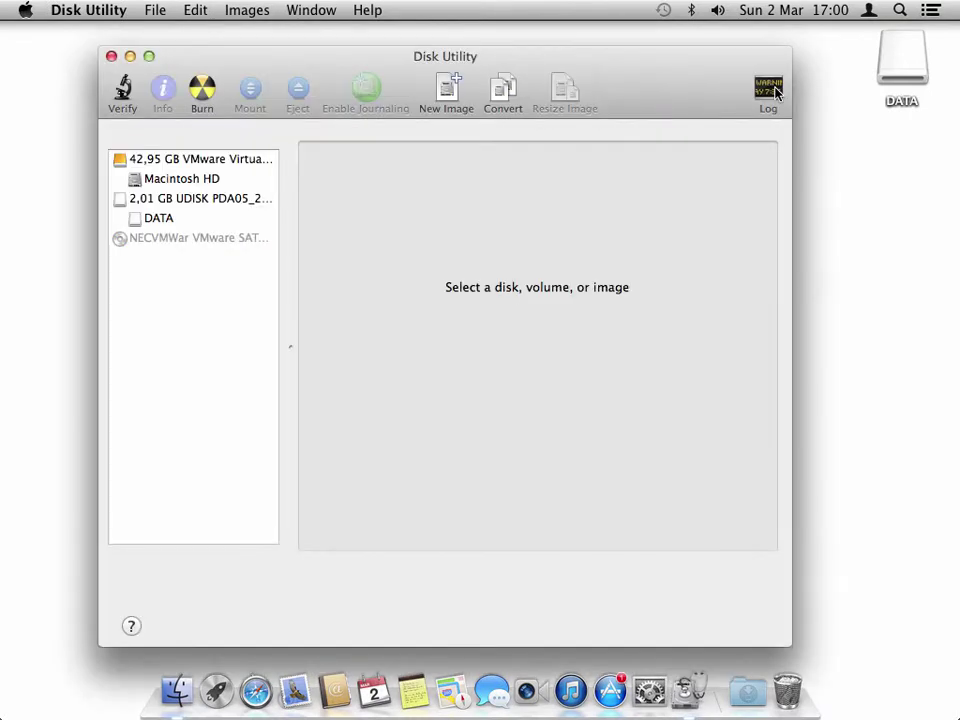
drag(613, 77, 615, 50)
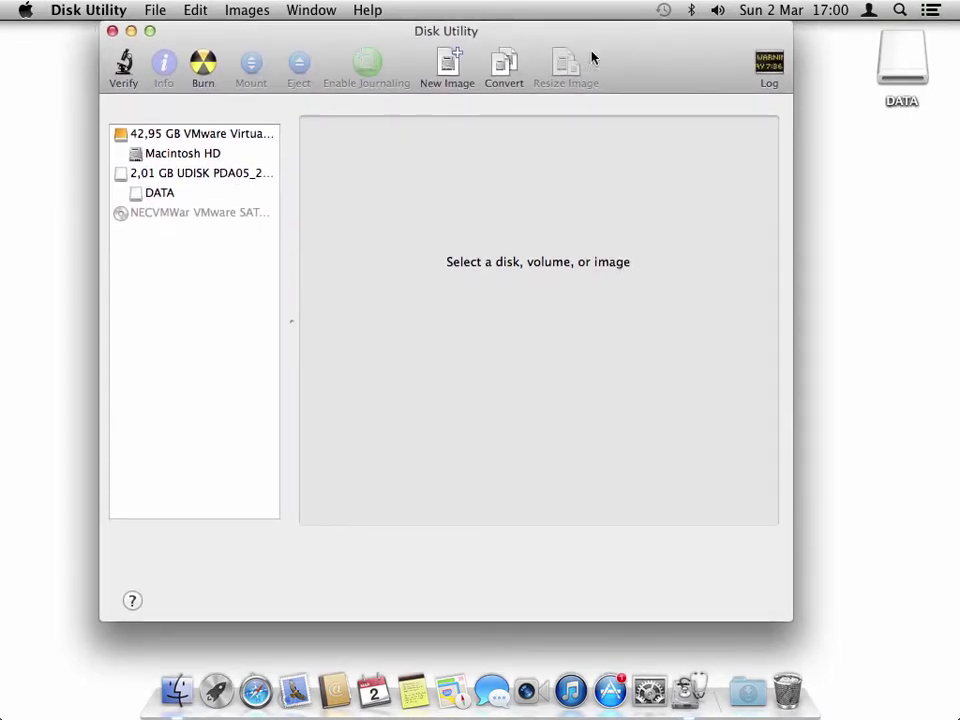
Step: Review the details of the 42,95 GB VMware disk, the 2,01 GB UDISK and the Macintosh HD volume
click(154, 135)
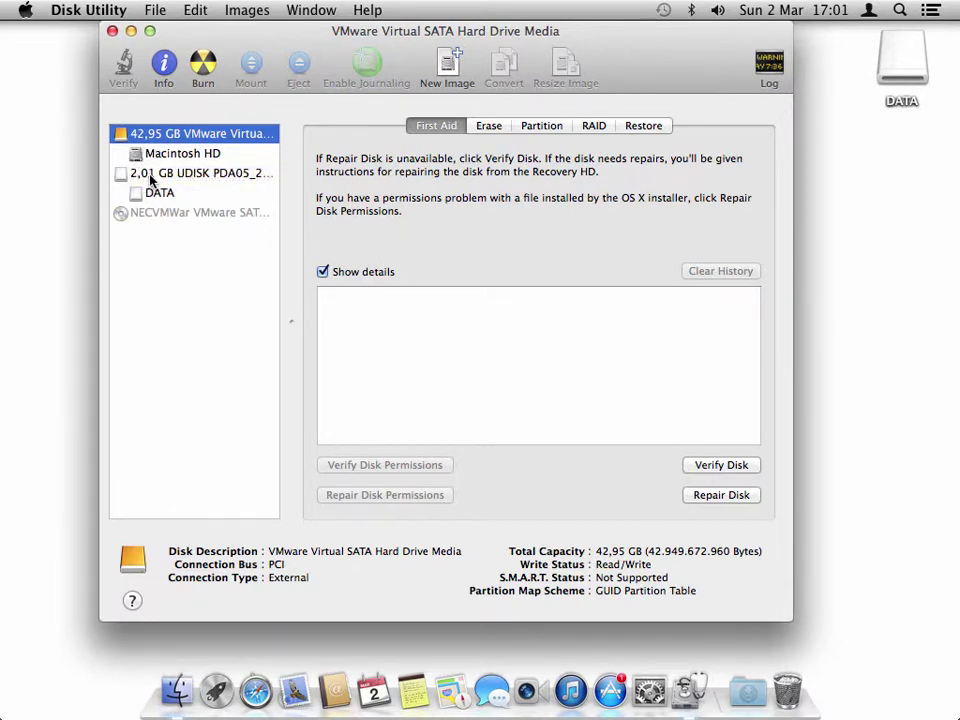
click(153, 175)
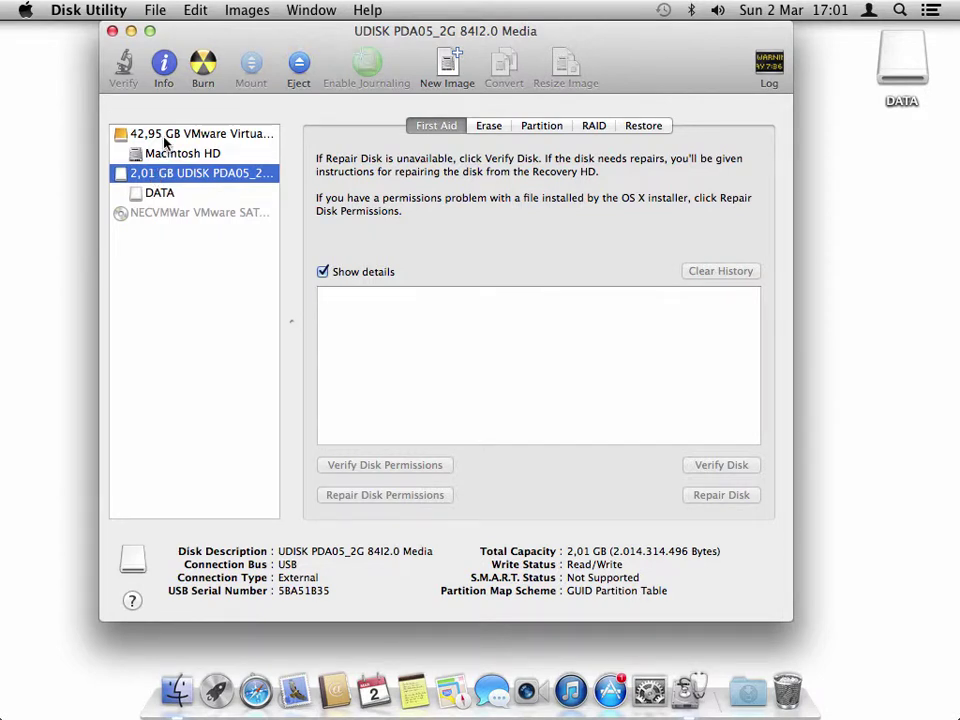
click(124, 133)
click(172, 158)
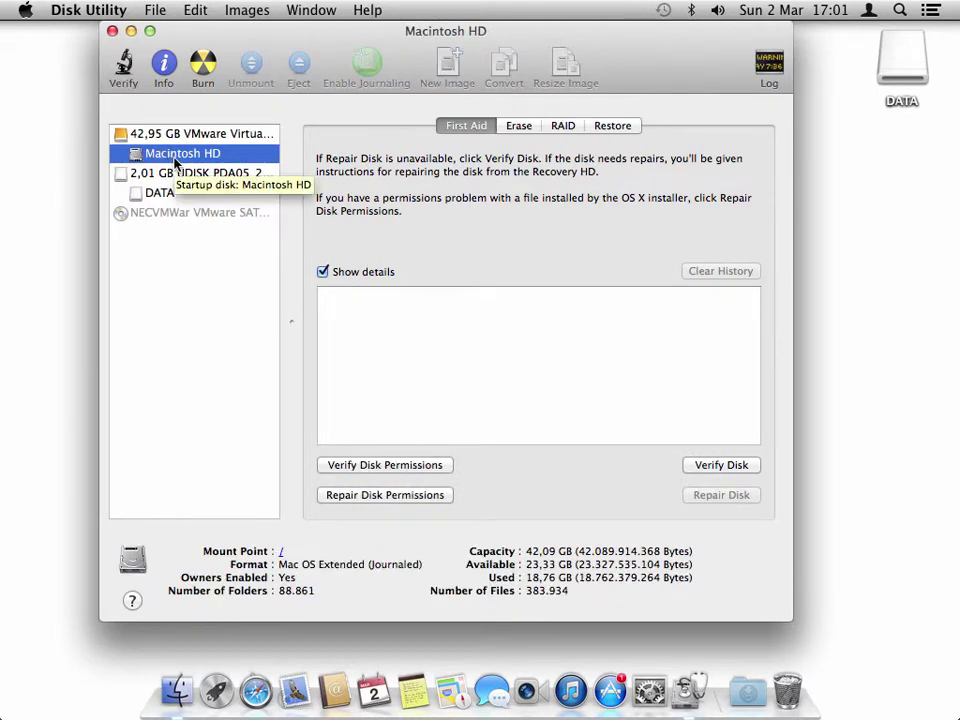
click(178, 175)
Step: Check the format of the DATA volume and of the Macintosh HD volume
click(167, 200)
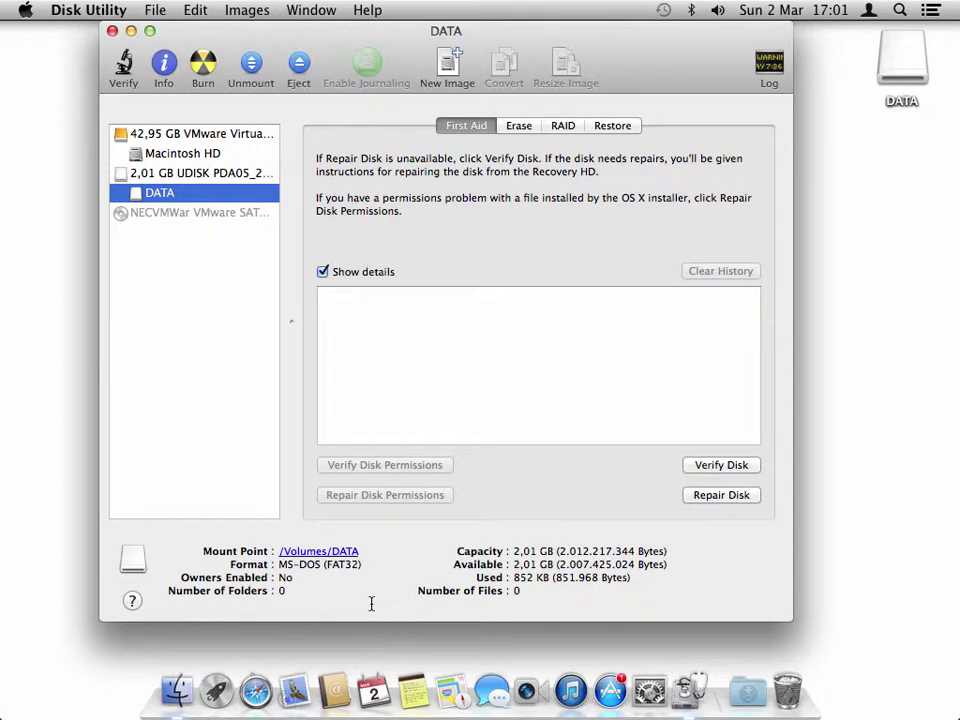
drag(368, 566, 280, 568)
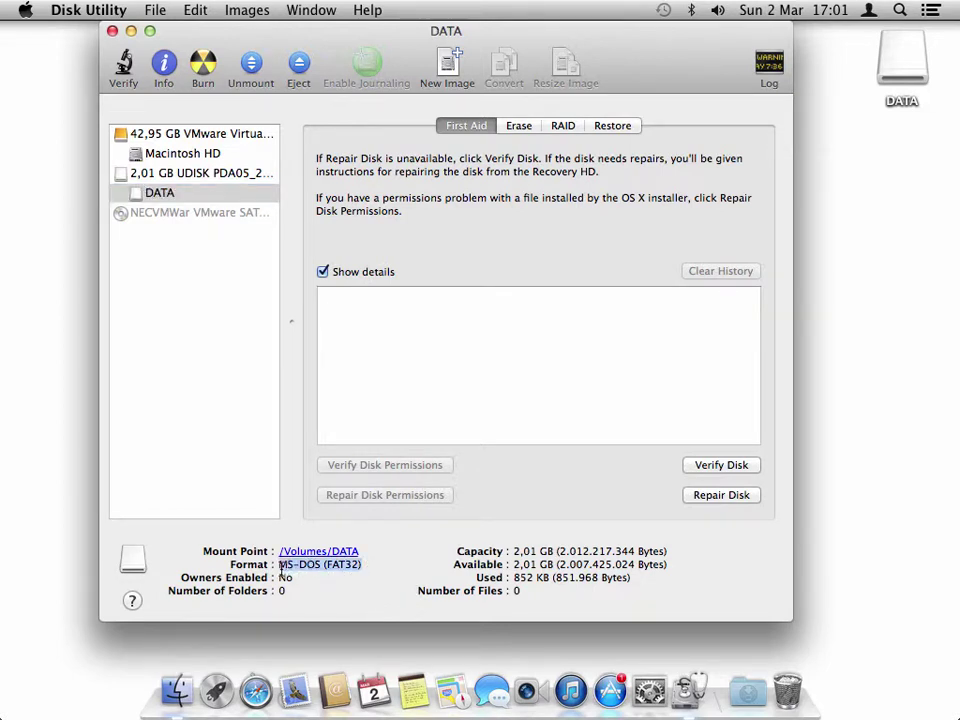
click(201, 155)
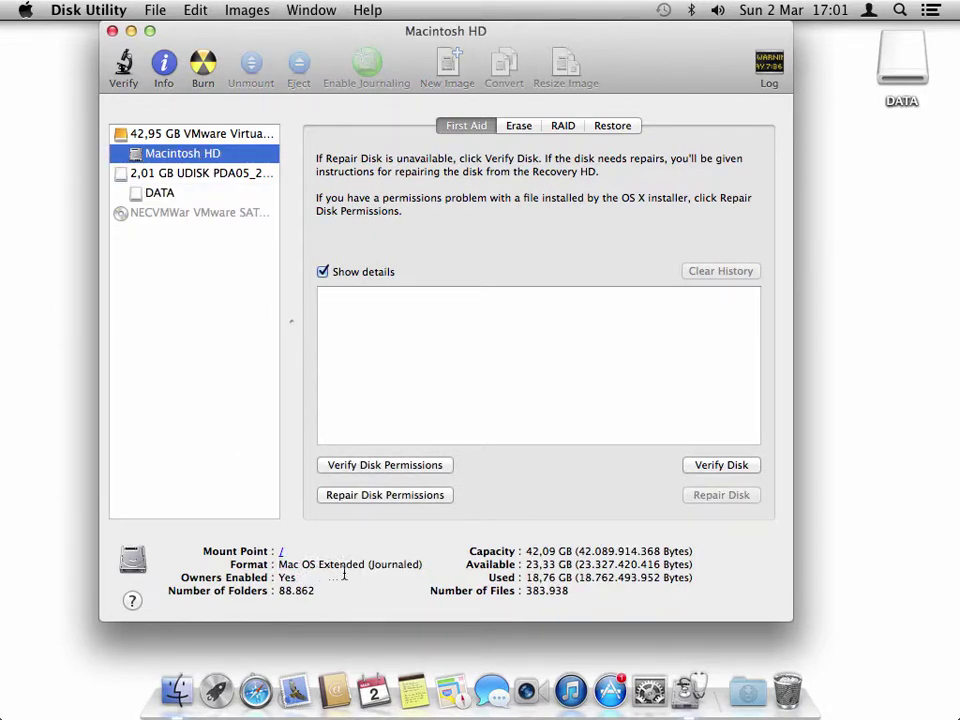
drag(424, 565, 281, 566)
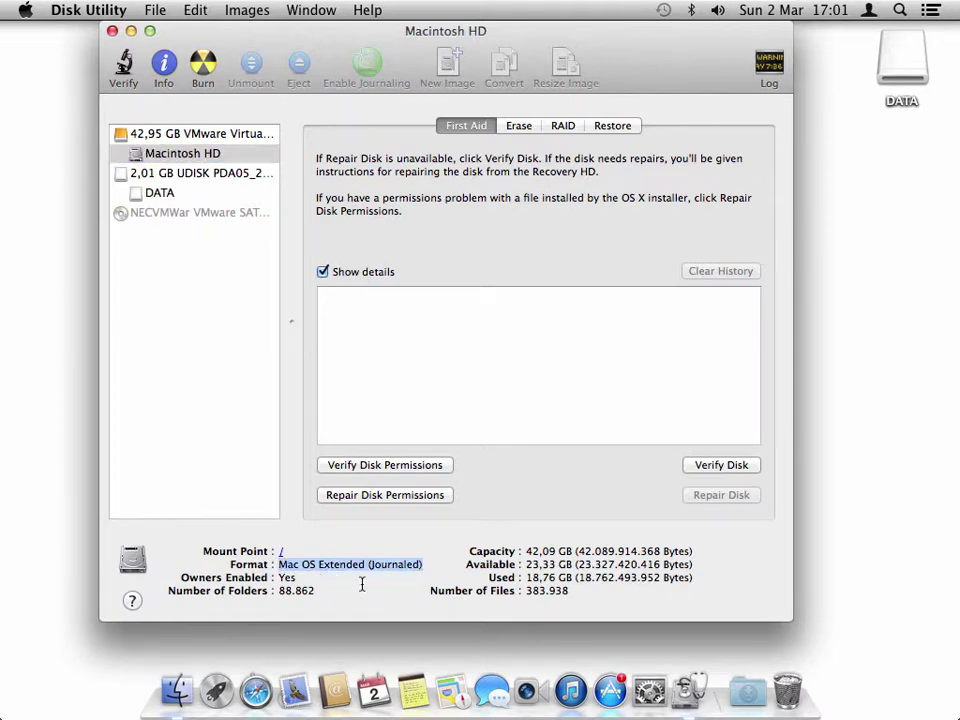
Step: Check the partition map scheme of the 42,95 GB VMware disk and of the 2,01 GB UDISK
click(248, 136)
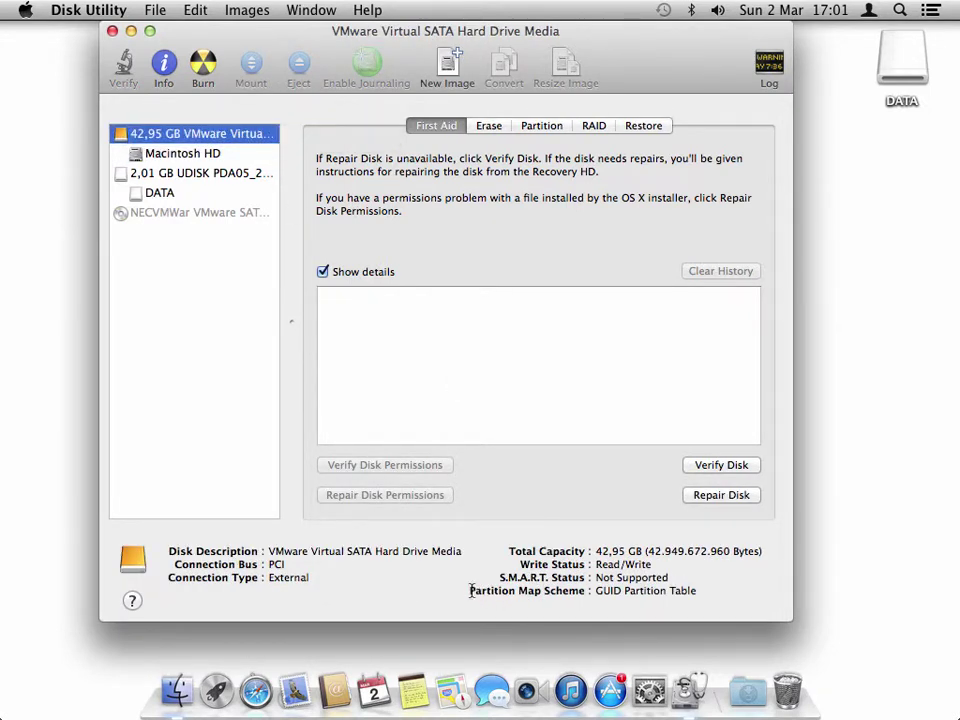
drag(466, 591, 704, 594)
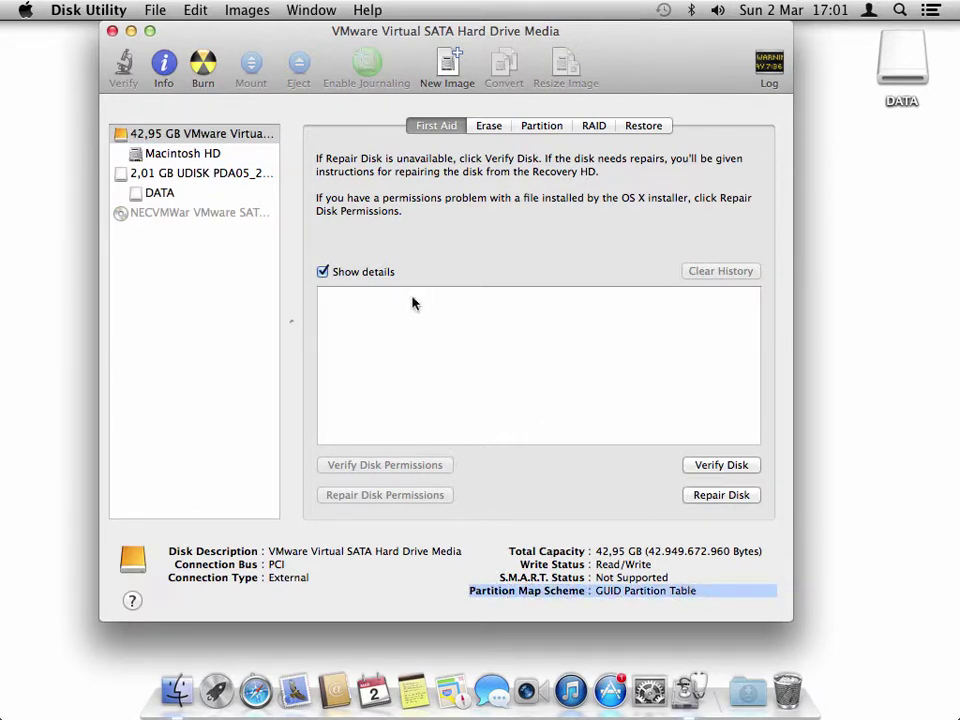
click(212, 174)
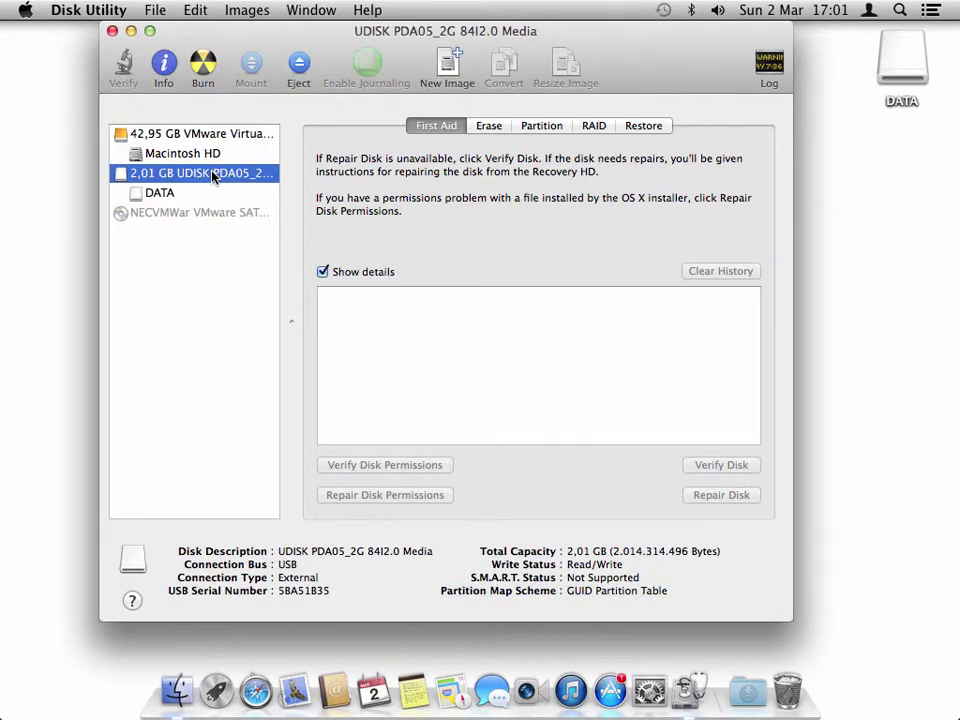
drag(527, 592, 669, 596)
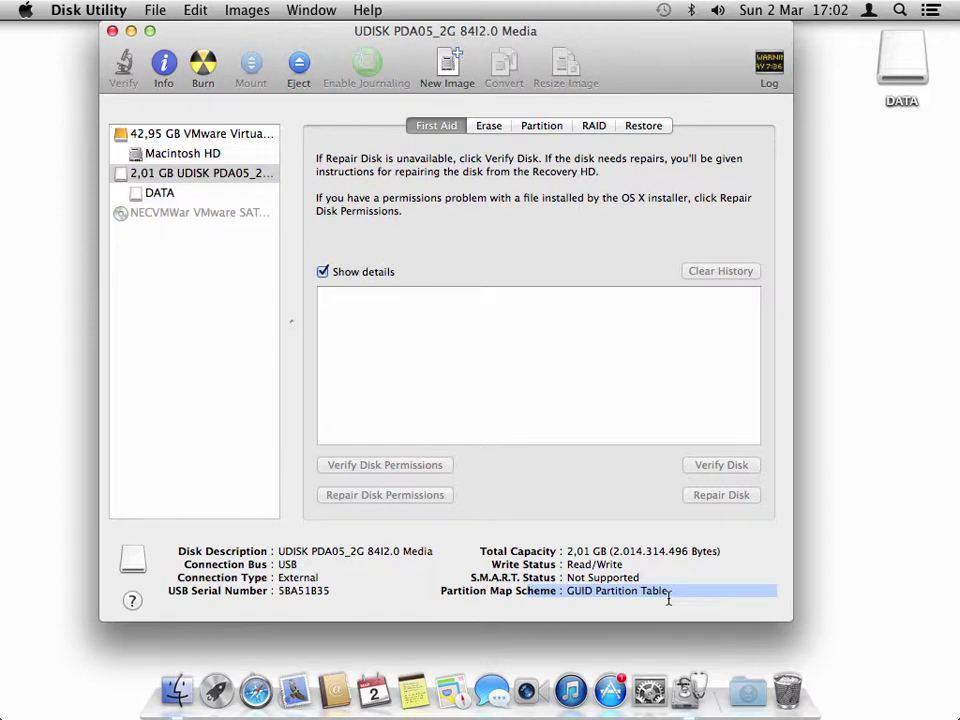
Step: View the VMware disk's partition layout, and set the 2,01 GB UDISK's layout to 2 Partitions
click(250, 136)
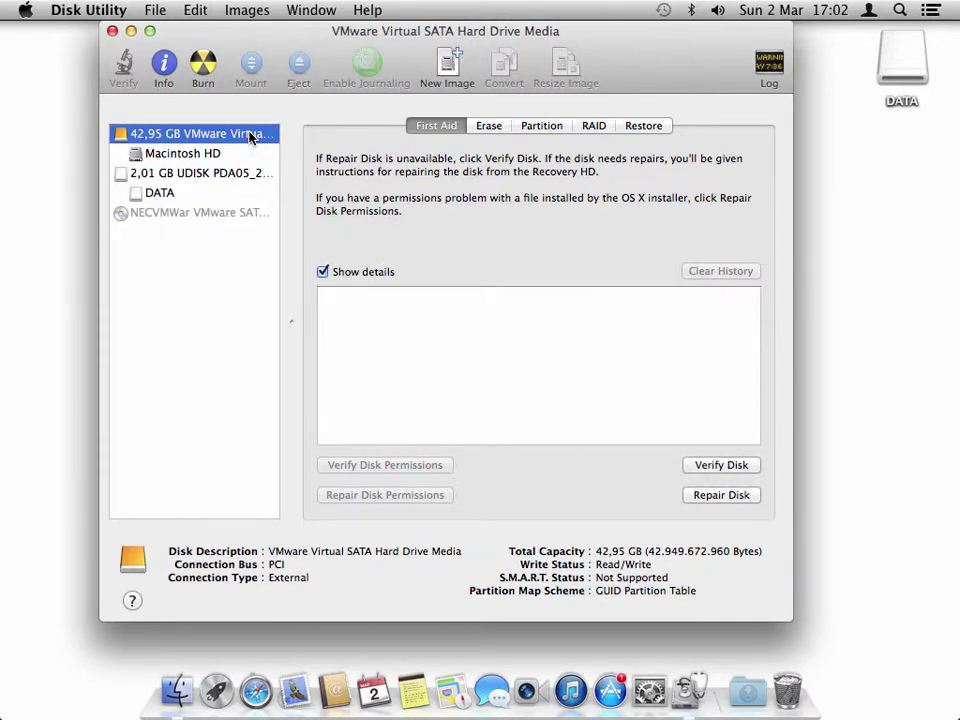
click(544, 130)
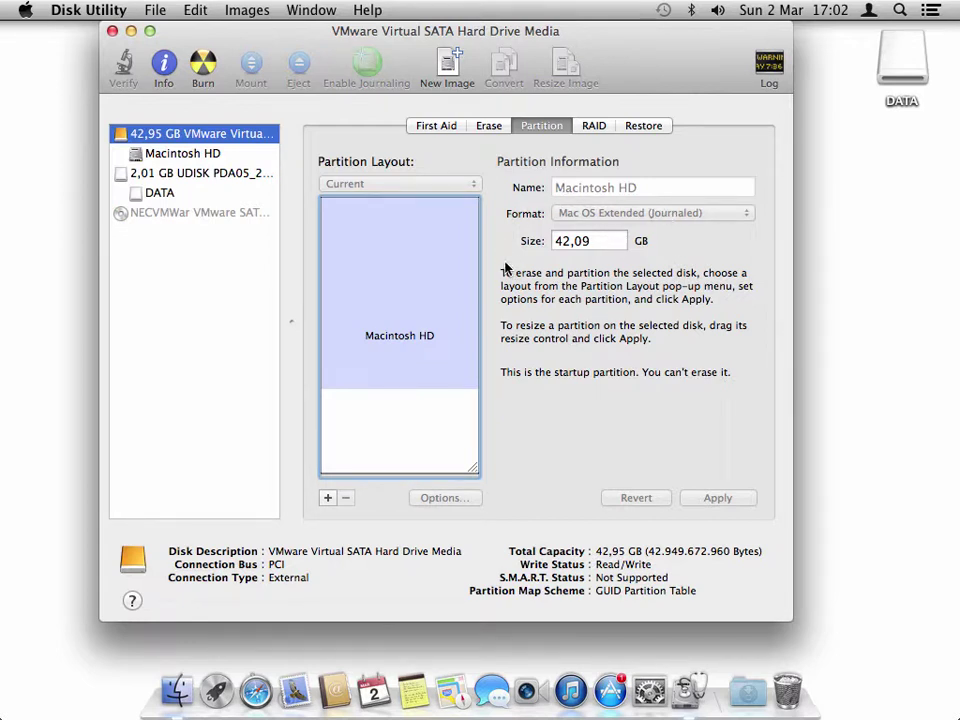
click(232, 176)
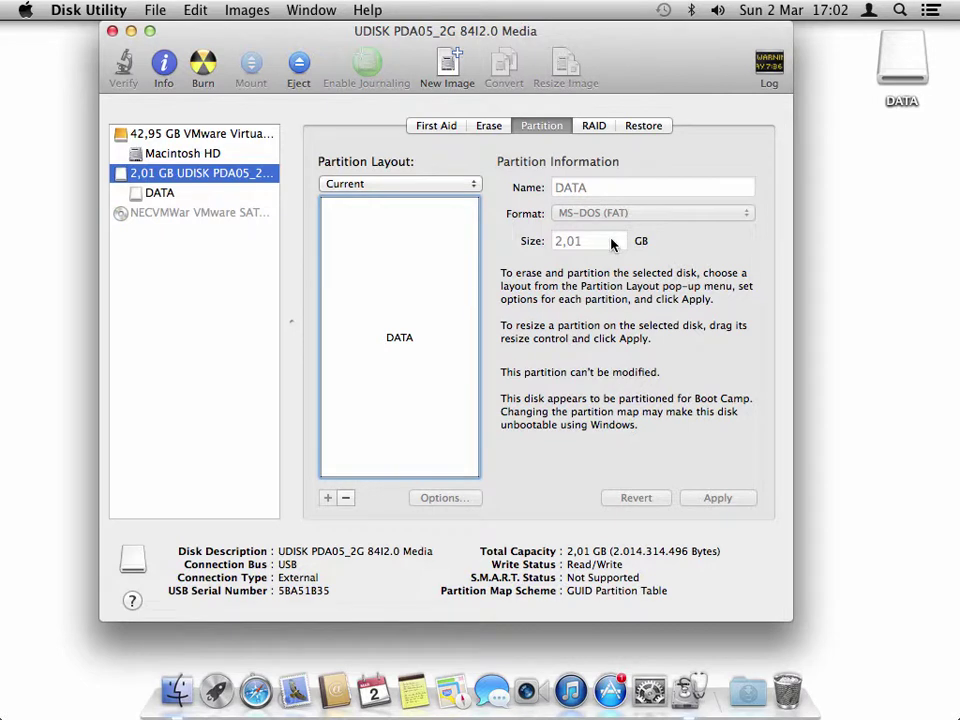
click(478, 188)
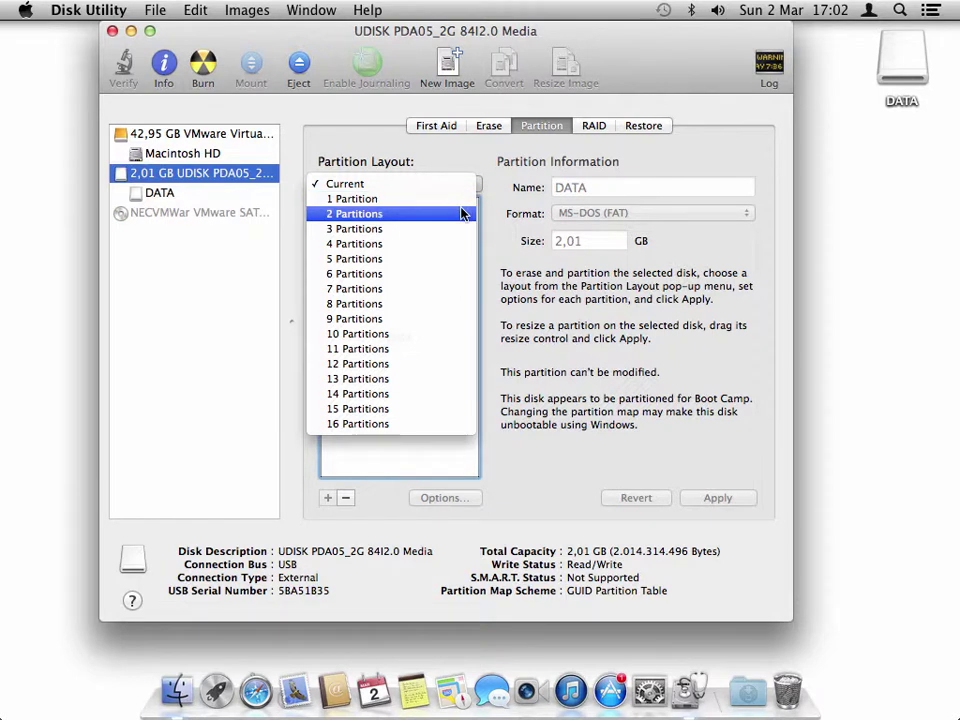
click(461, 212)
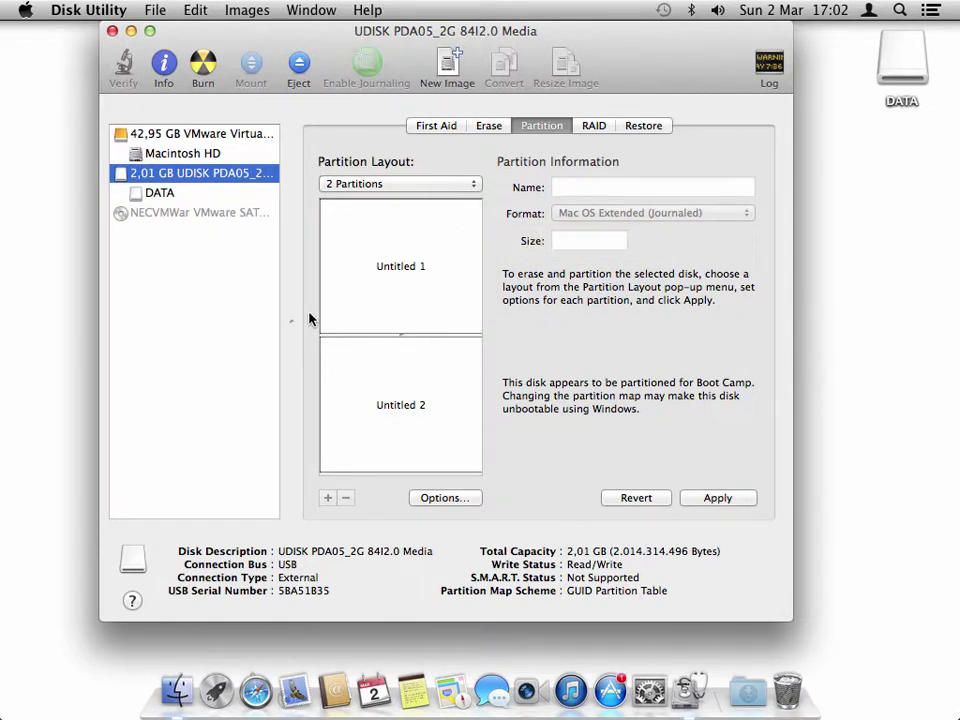
Step: Name the first new partition of the UDISK "Data"
click(422, 261)
click(647, 187)
drag(647, 187, 523, 187)
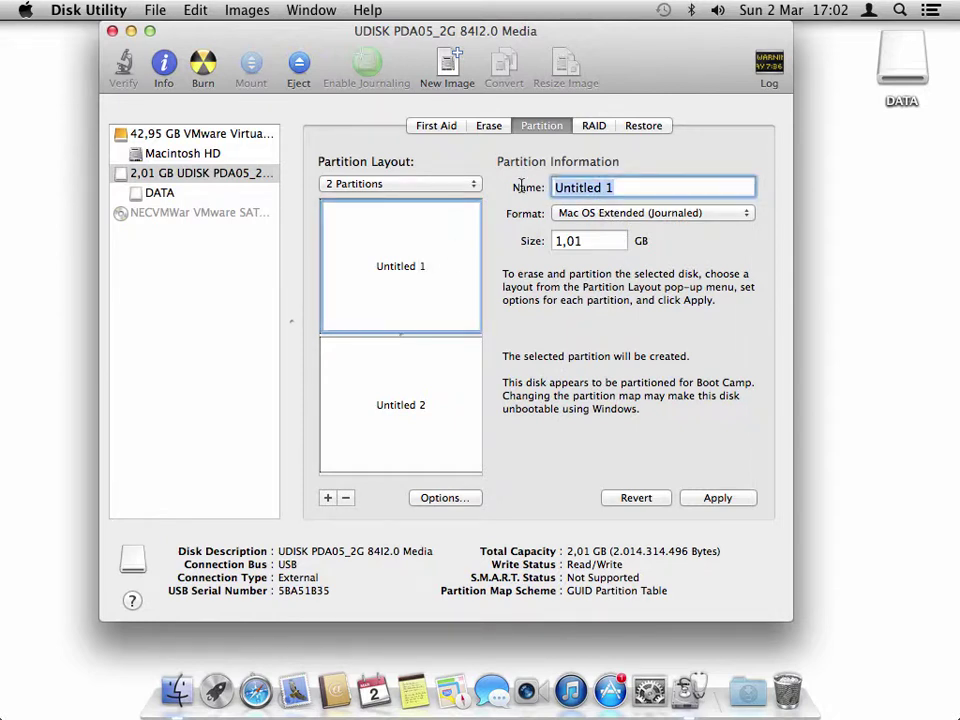
text(Data)
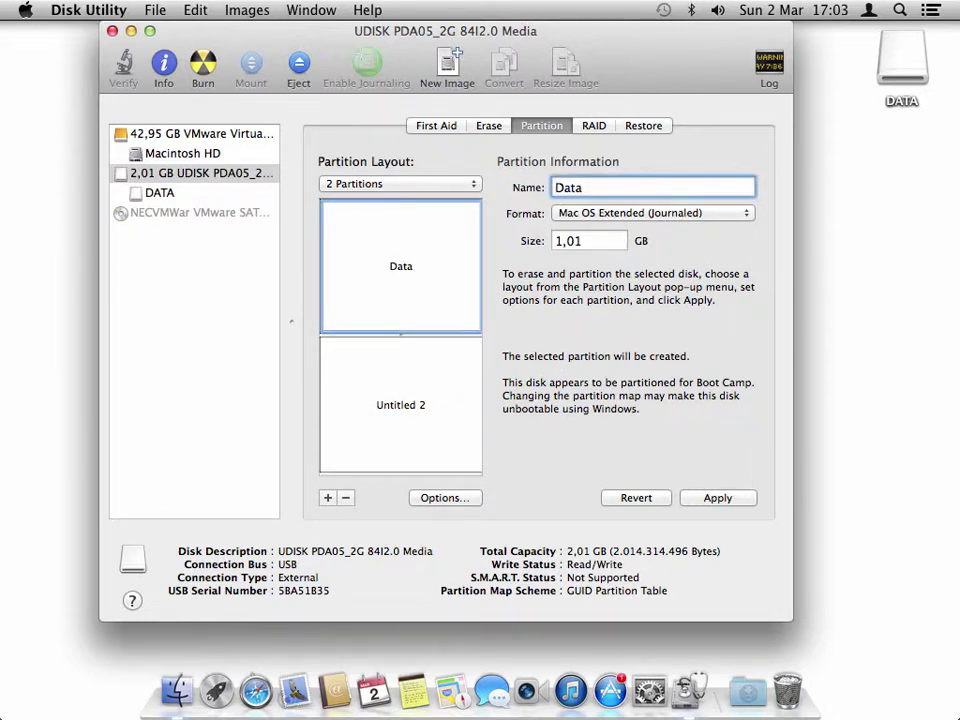
Step: Name the second new partition "BackUp" and review its available formats, keeping Mac OS Extended (Journaled)
click(426, 420)
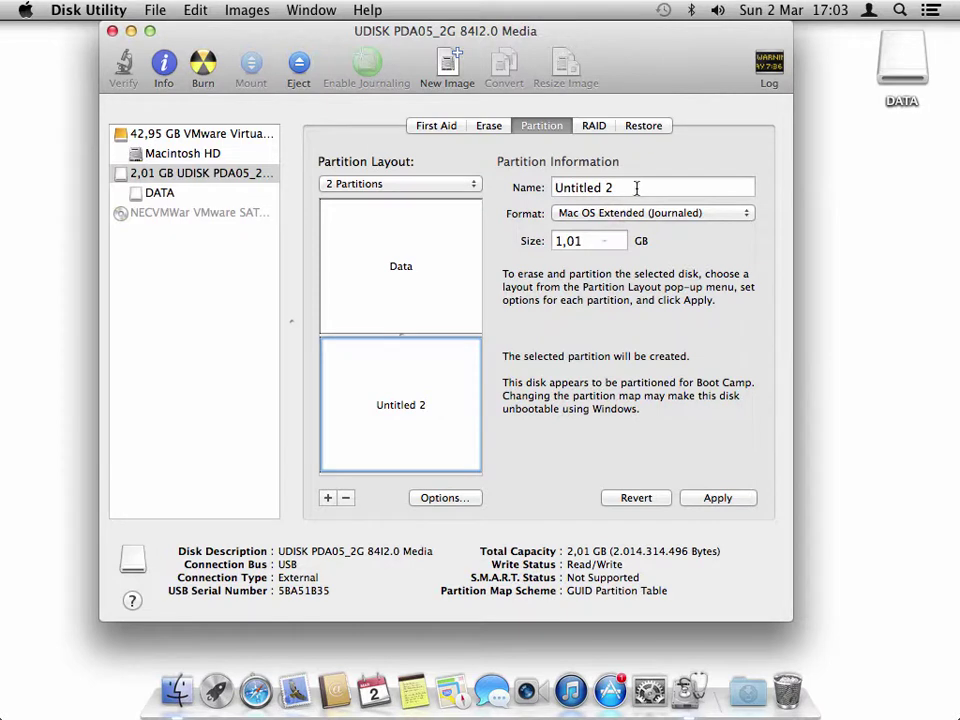
drag(636, 189, 459, 185)
text(BackUp)
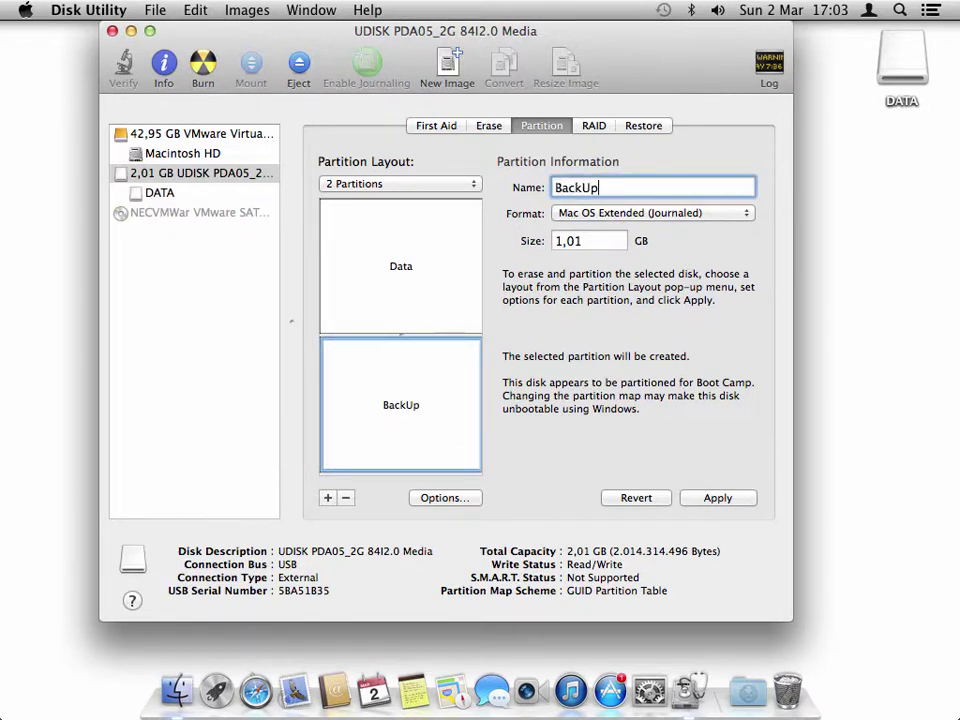
click(463, 247)
click(456, 364)
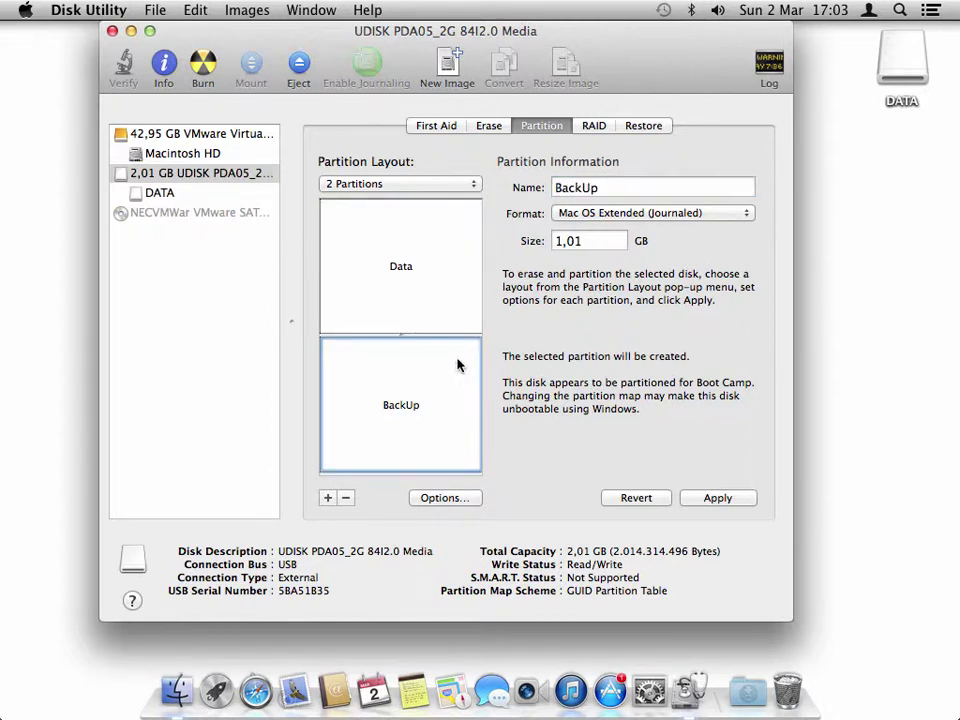
click(619, 215)
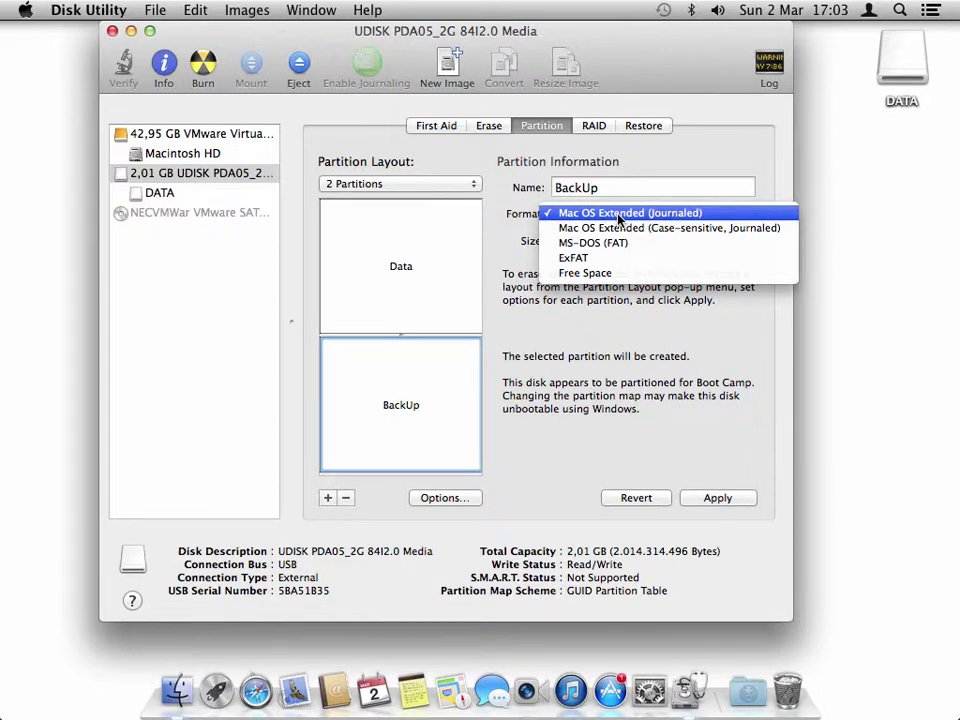
click(577, 343)
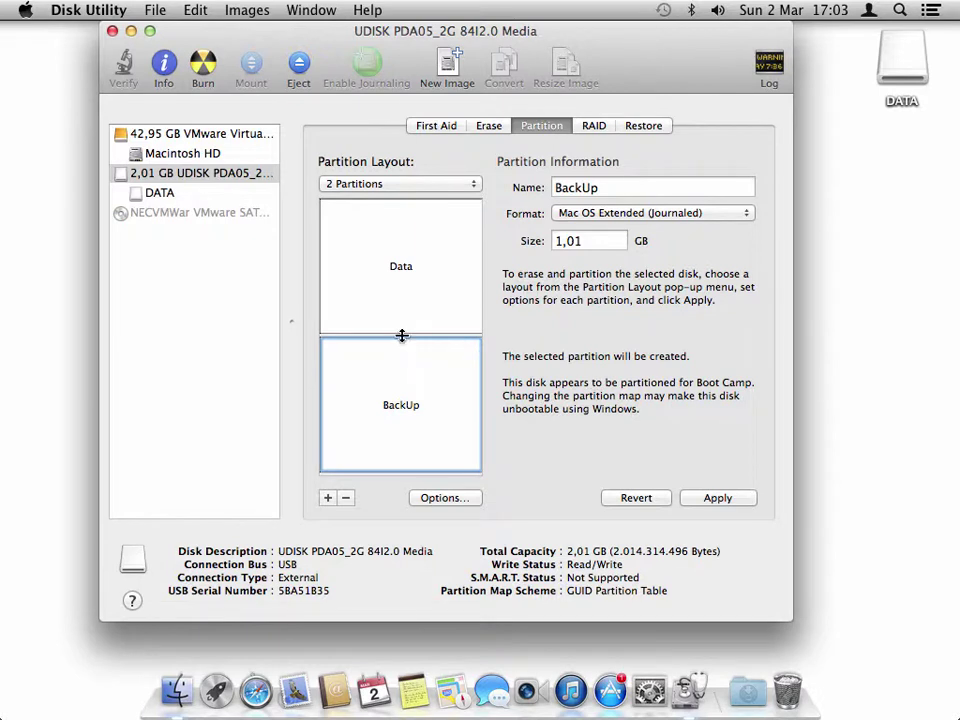
Step: Resize the BackUp partition with the divider and set its size to 0,5 GB
mouse_move(401, 335)
mouse_down()
mouse_move(399, 369)
mouse_move(404, 297)
mouse_move(404, 331)
mouse_up()
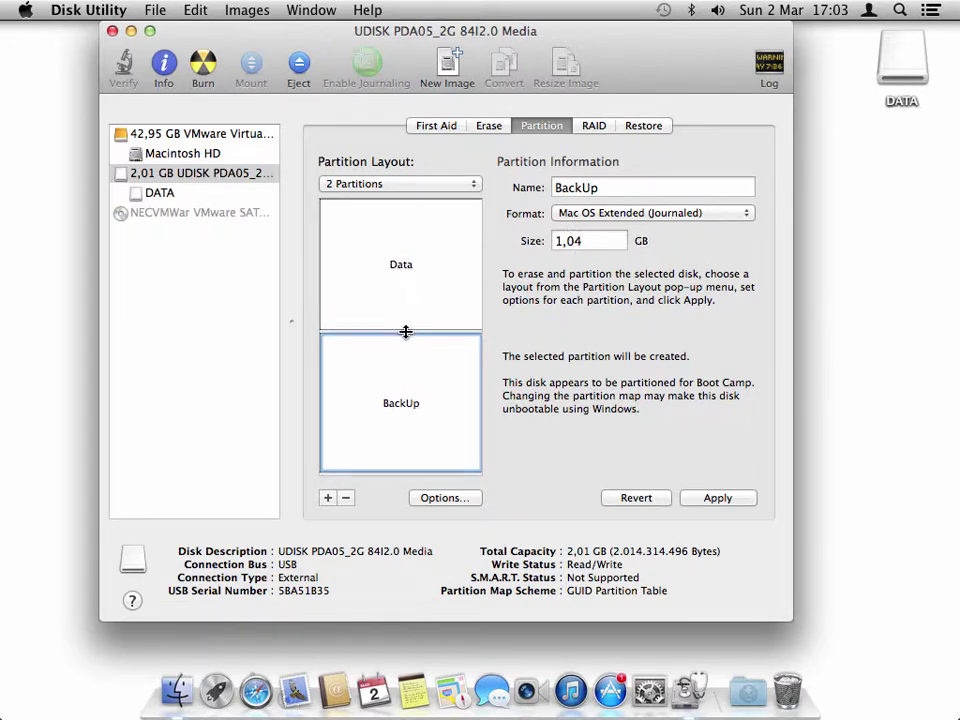
click(580, 241)
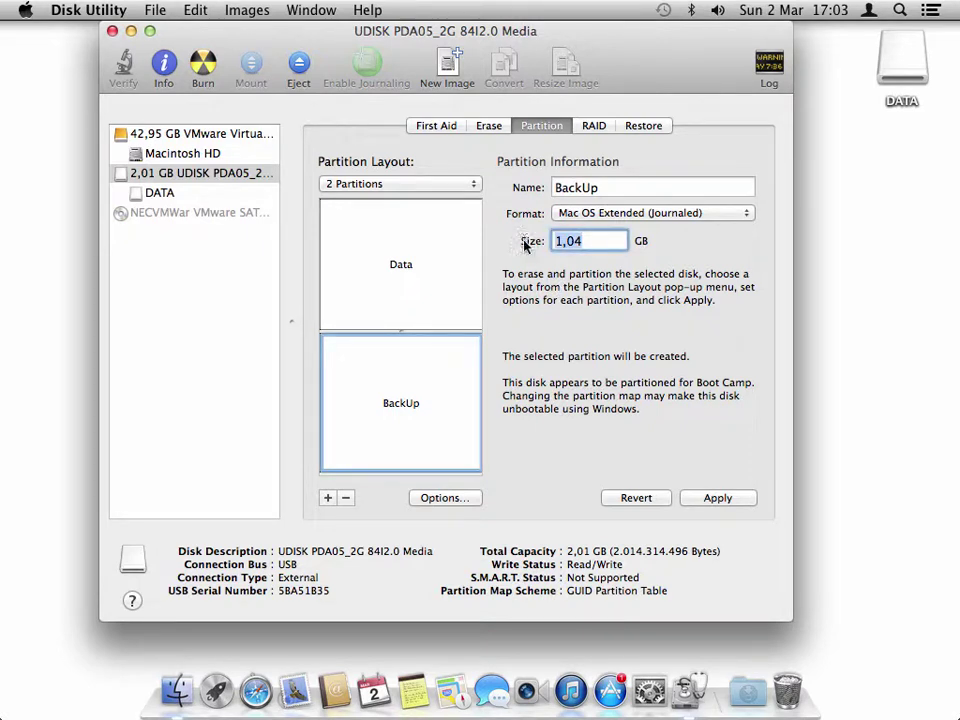
text(500MB)
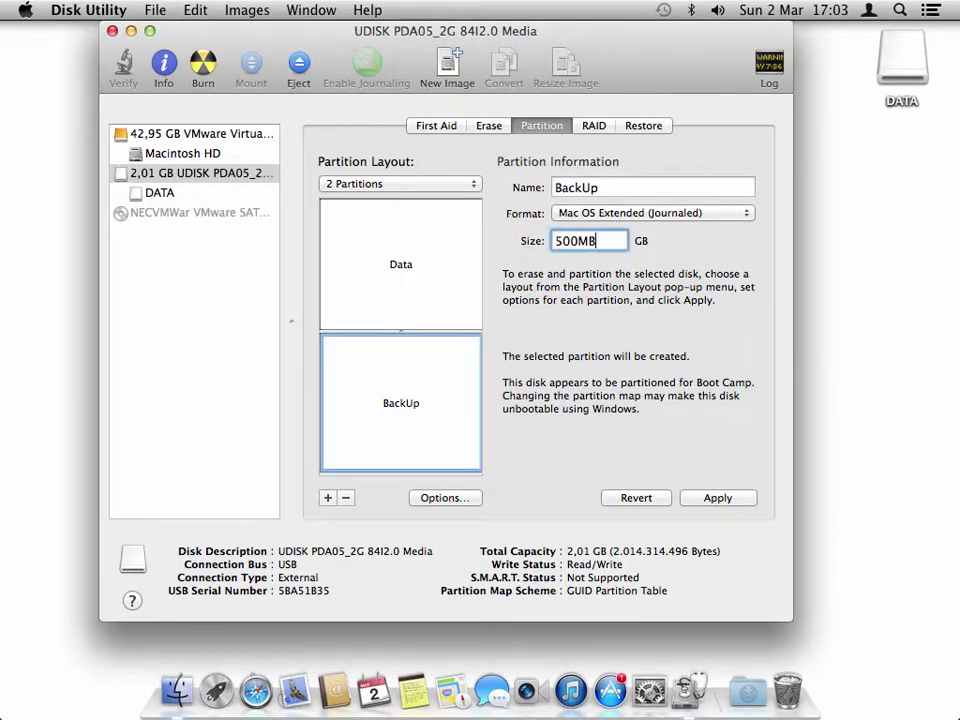
key(Return)
text(0,)
text(5)
key(Return)
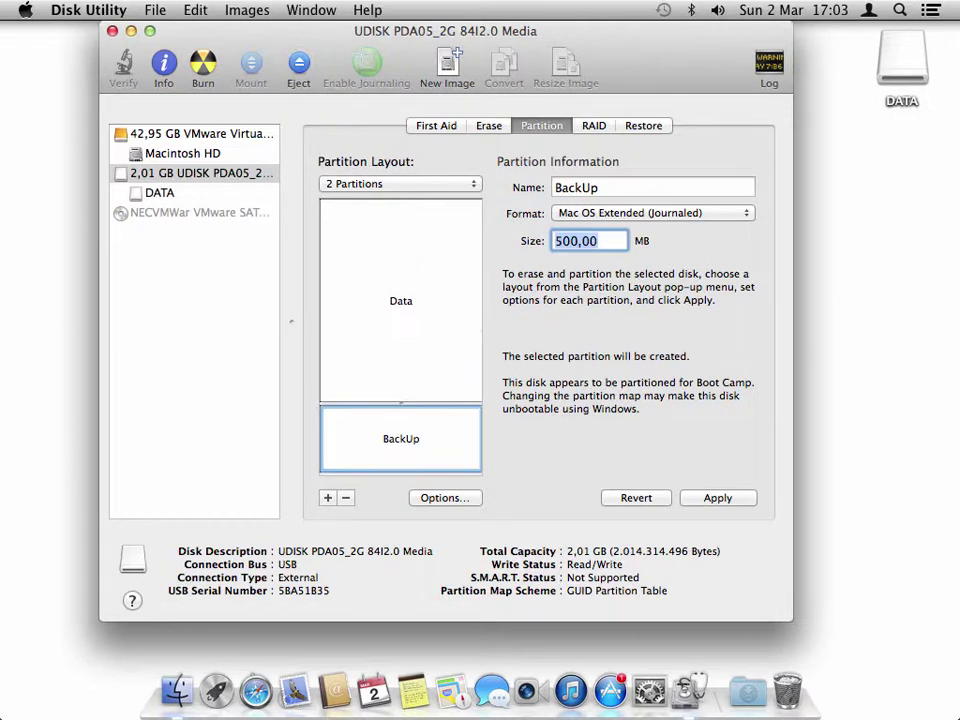
Step: Set the Data partition's size to 0,5 GB
click(427, 322)
text(0,5)
key(Return)
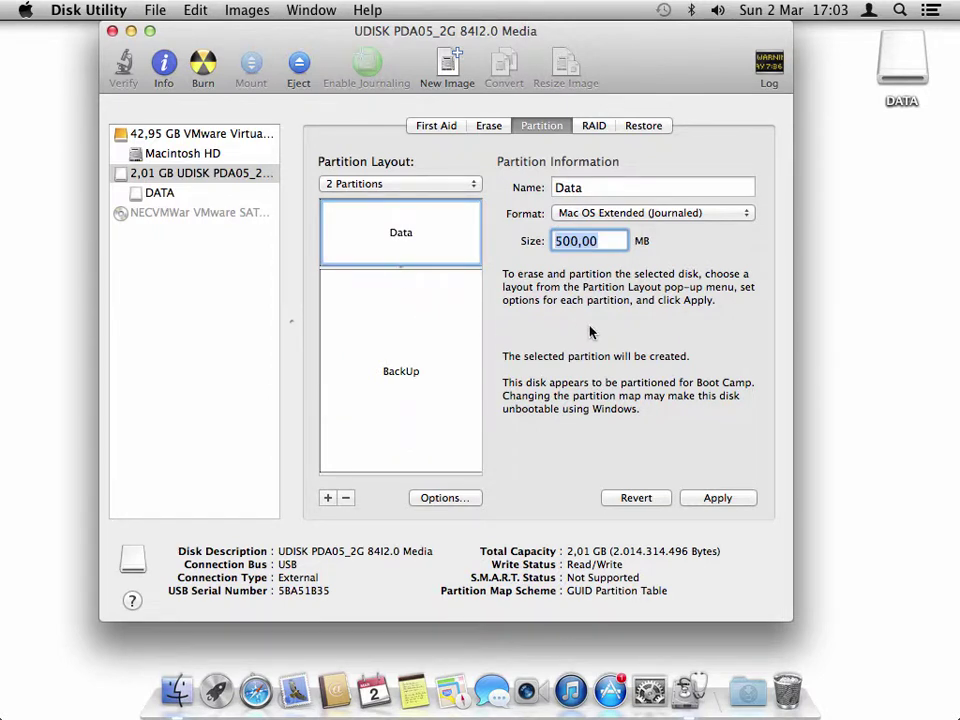
Step: Keep GUID Partition Table as the partition scheme and partition the UDISK into Data and BackUp, reviewing the erase details before confirming
click(462, 500)
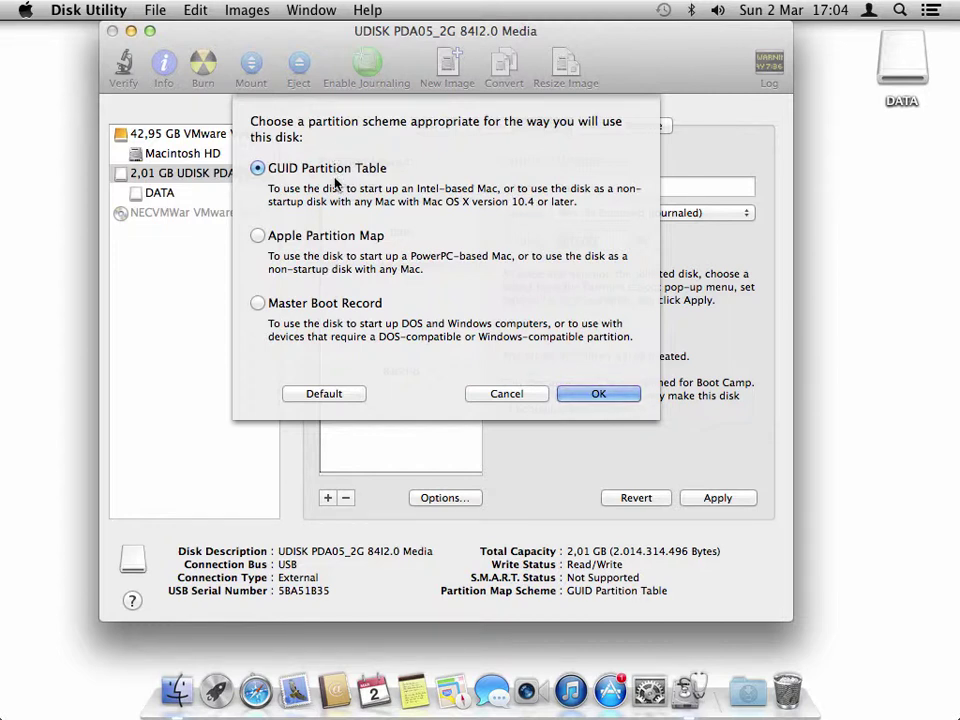
click(584, 393)
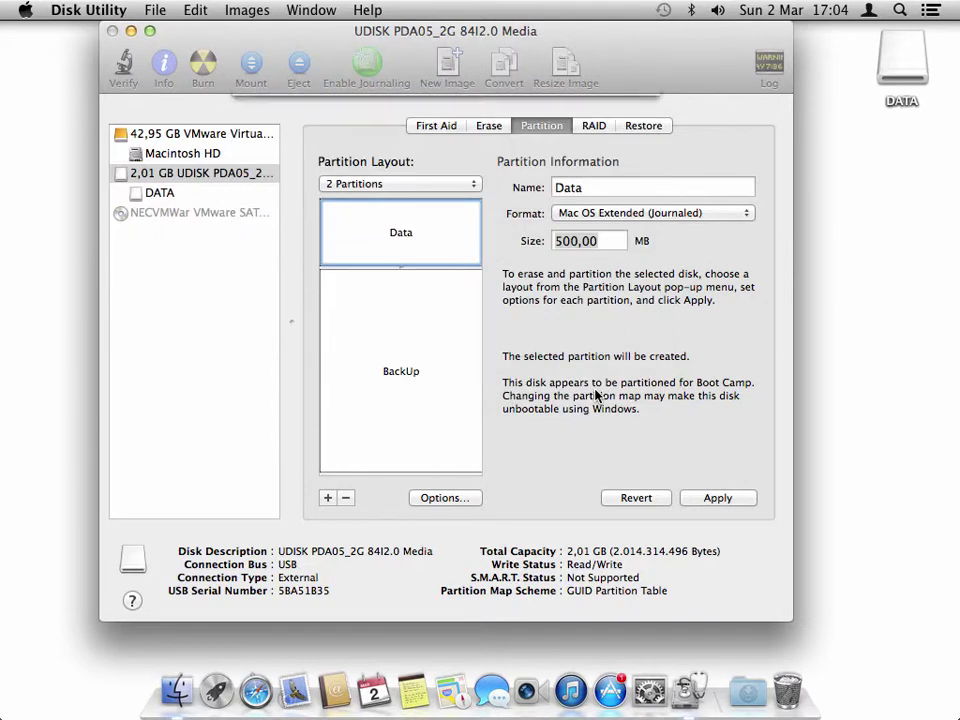
click(714, 500)
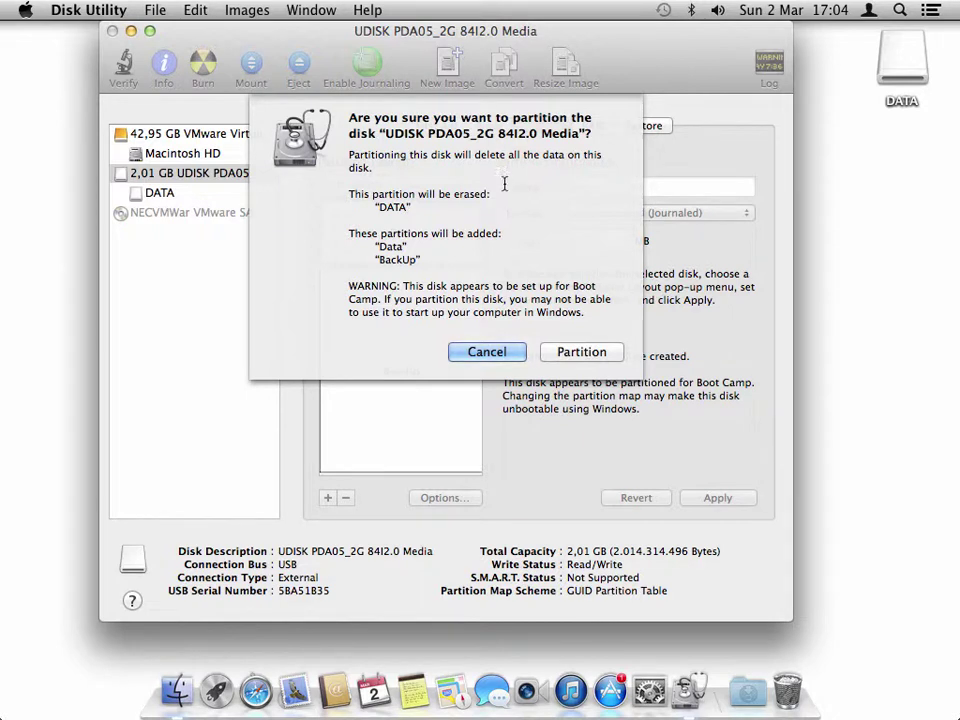
drag(563, 155, 476, 156)
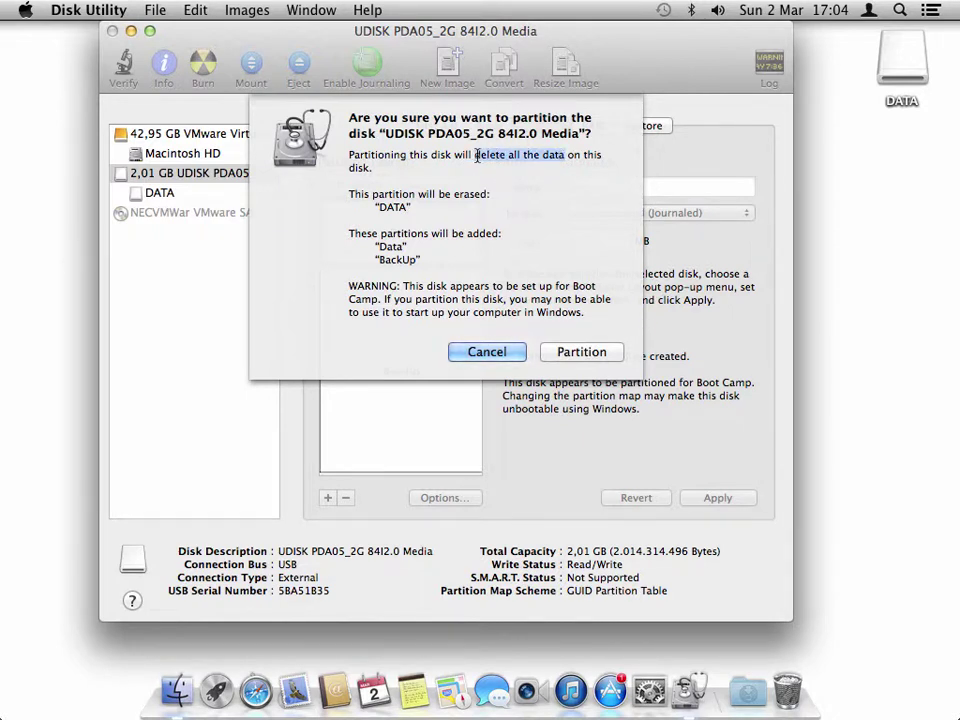
drag(440, 204, 362, 205)
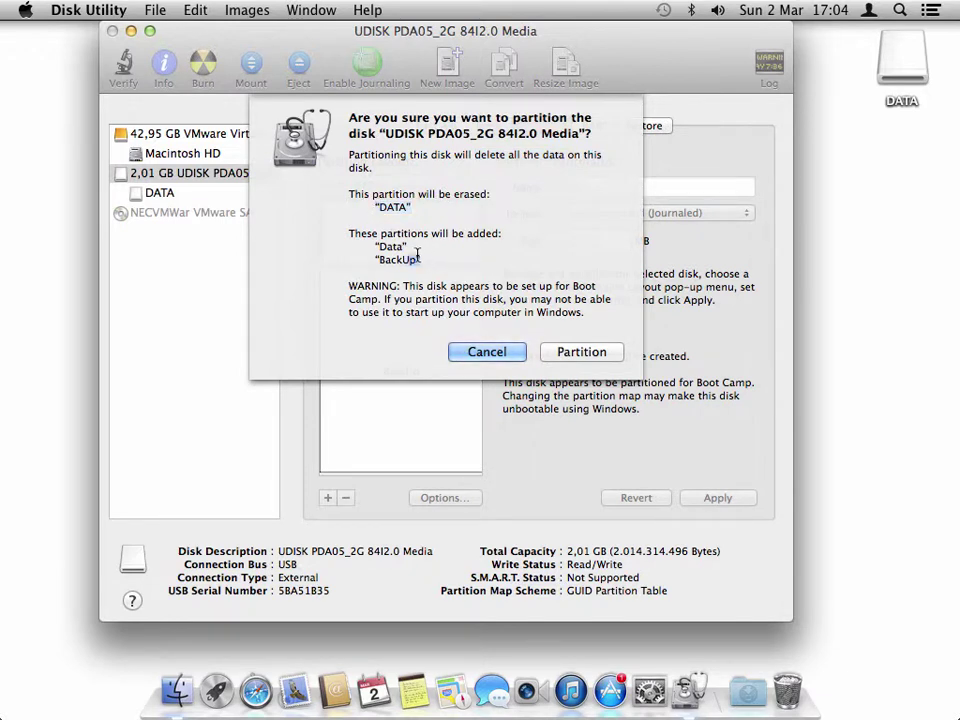
drag(435, 258, 367, 246)
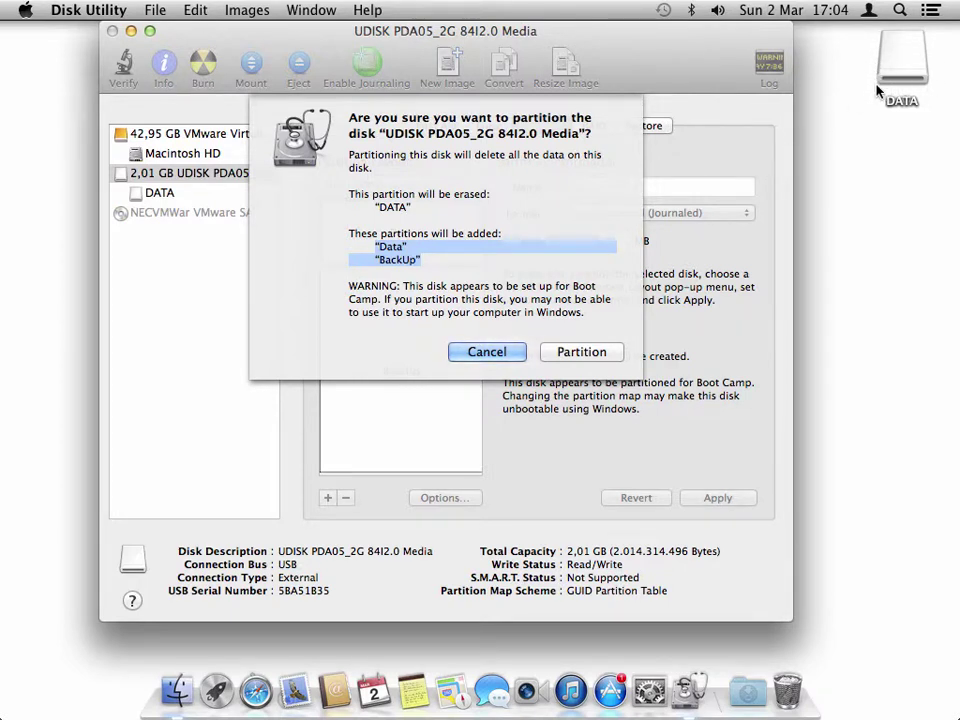
click(582, 352)
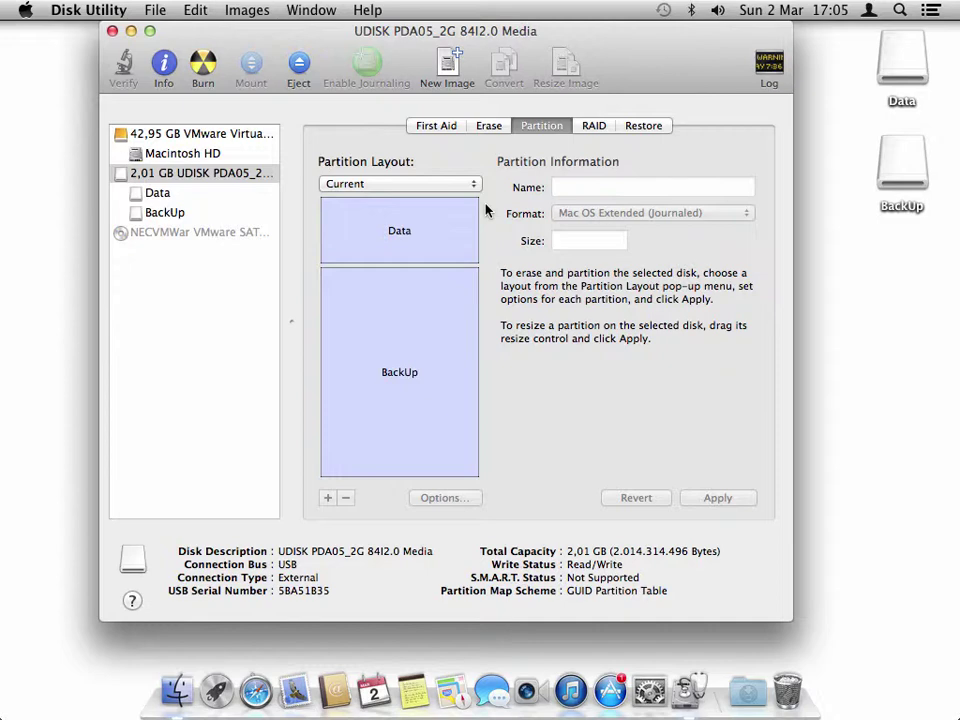
Step: Unmount the BackUp volume and mount it again
click(204, 212)
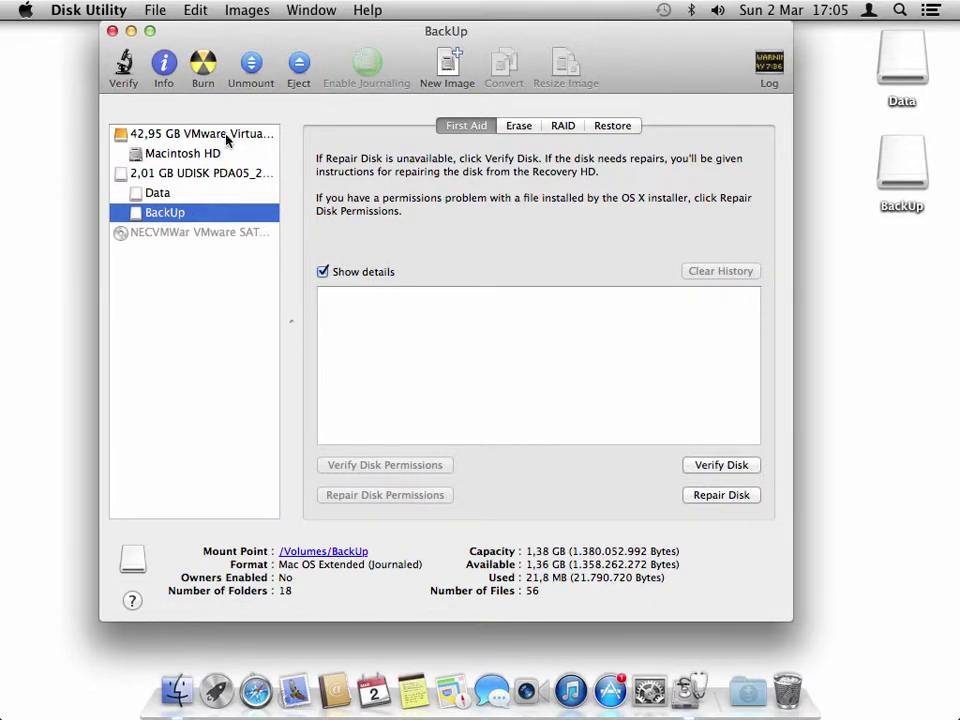
click(253, 68)
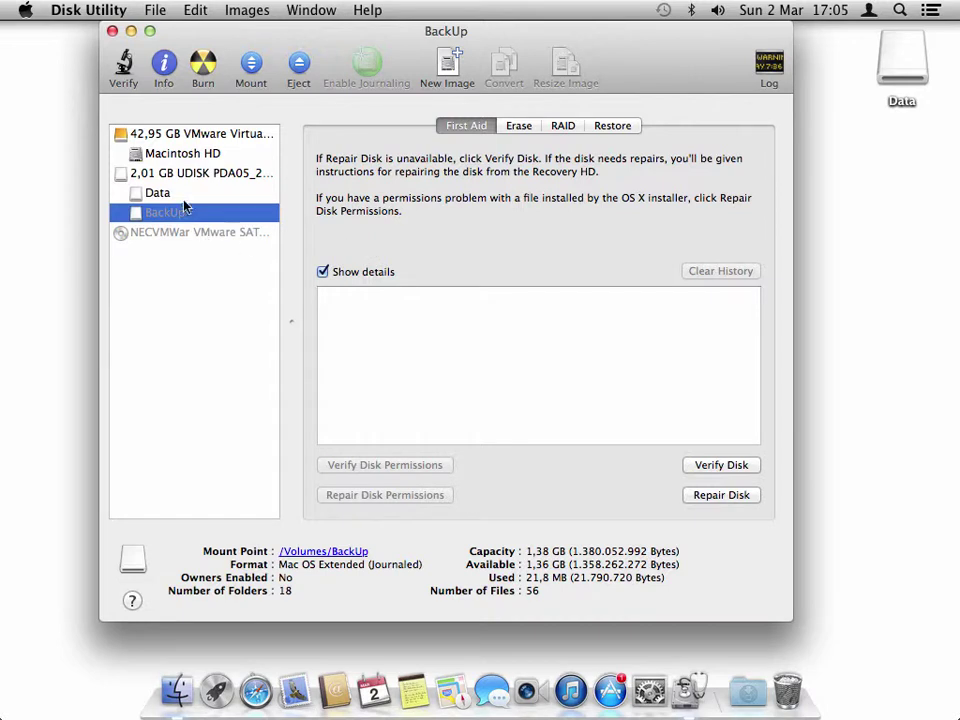
click(200, 173)
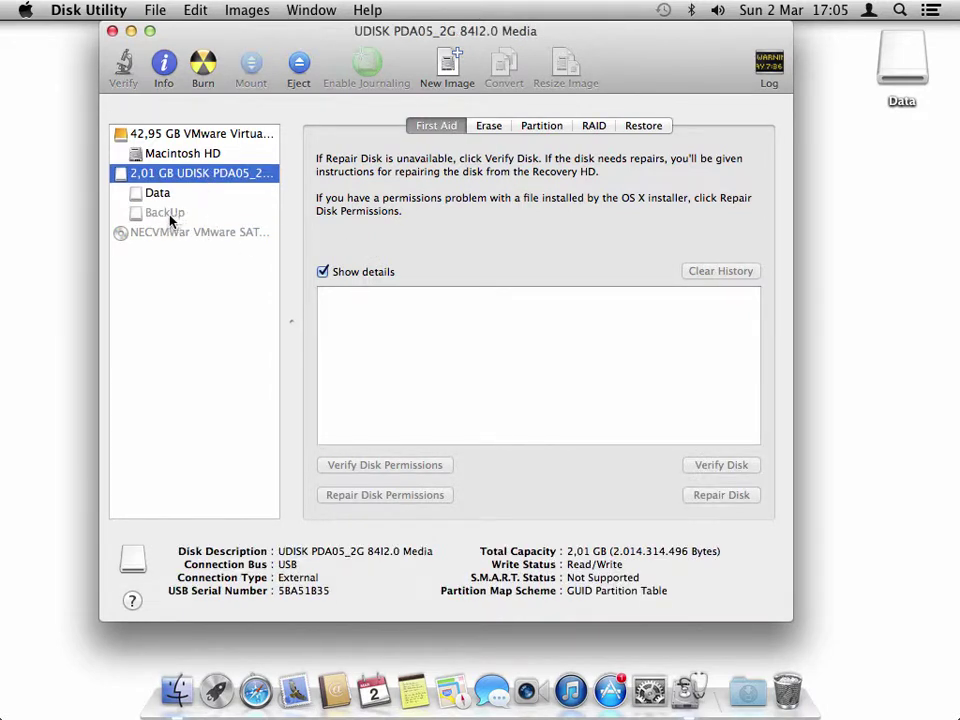
click(176, 216)
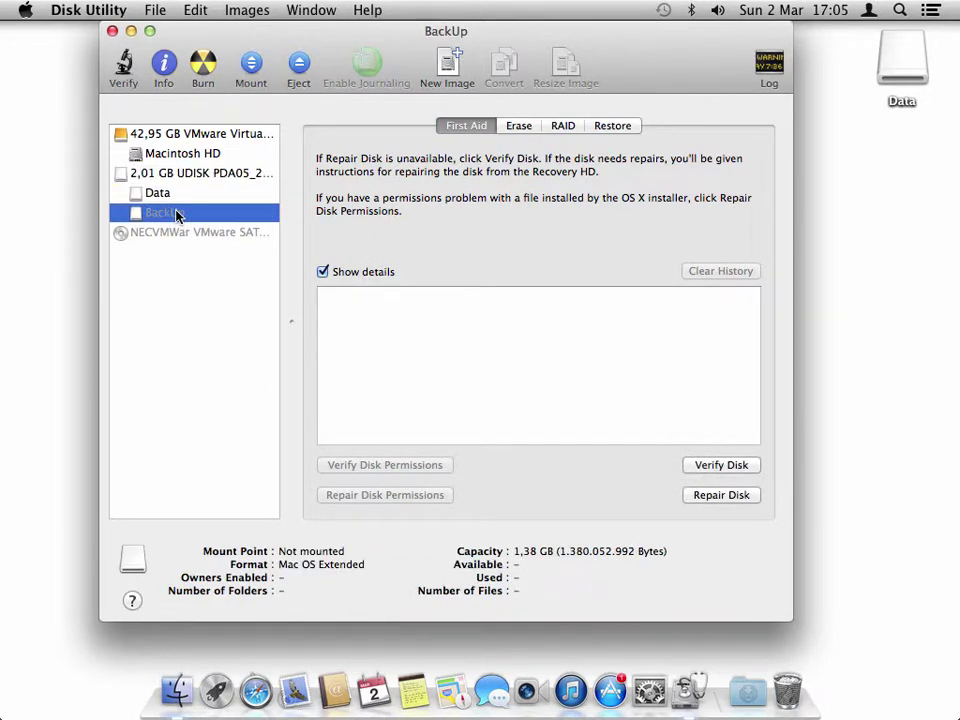
click(251, 78)
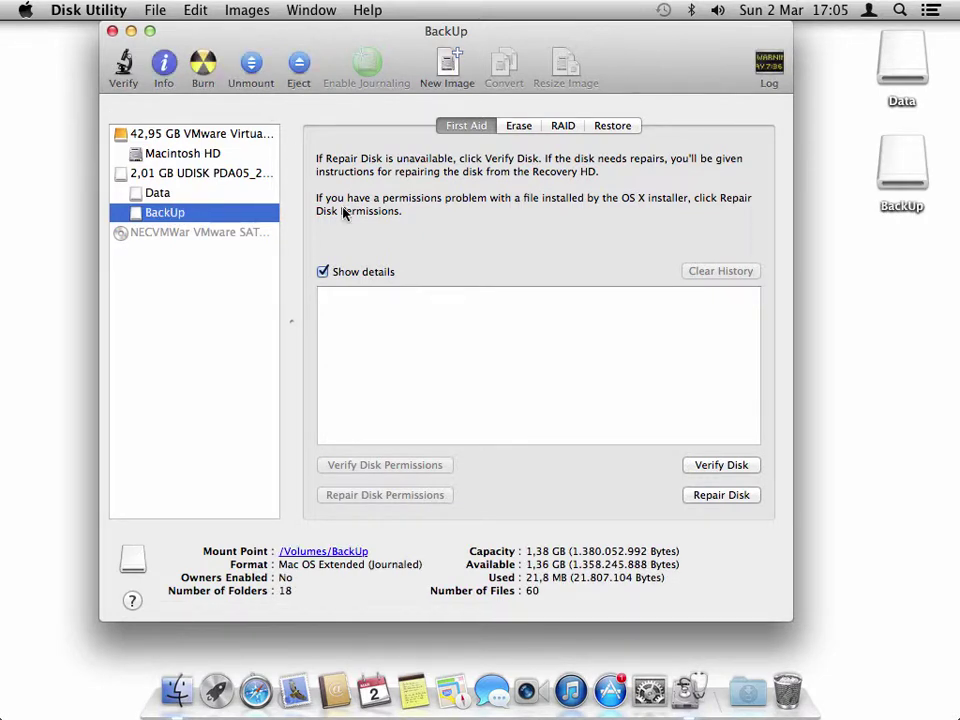
Step: Quit Disk Utility and view the contents of the Data and BackUp volumes in Finder
click(90, 10)
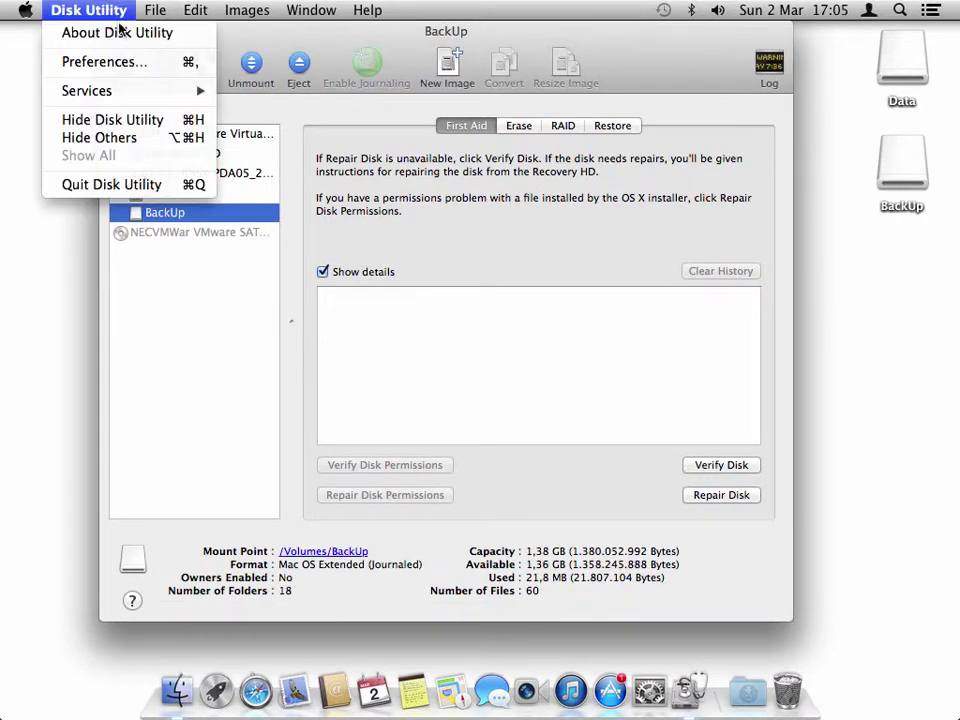
click(120, 184)
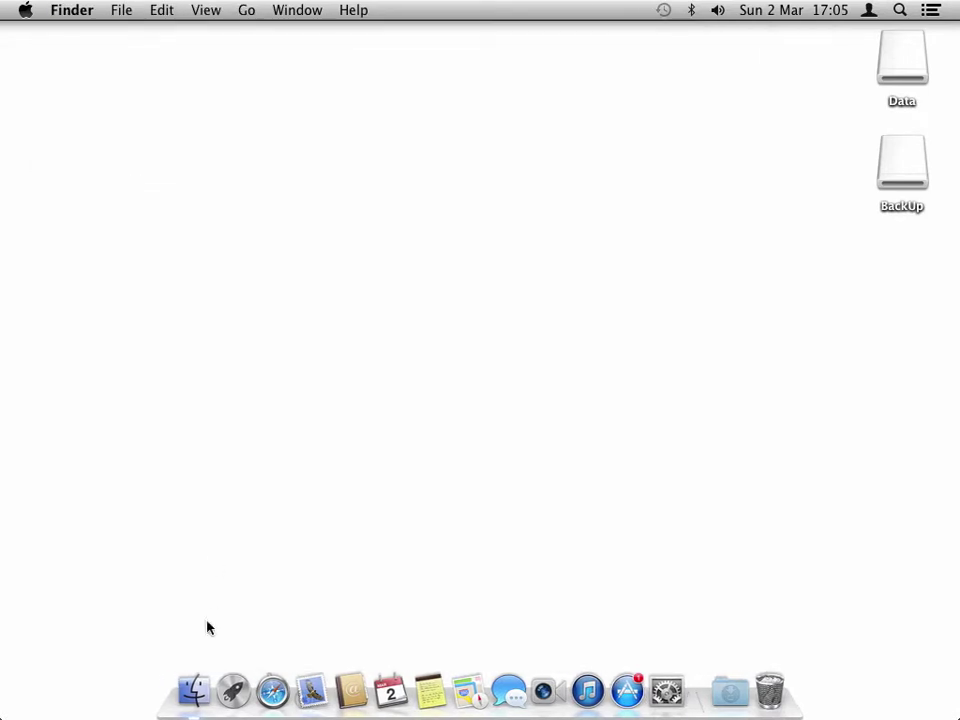
click(195, 692)
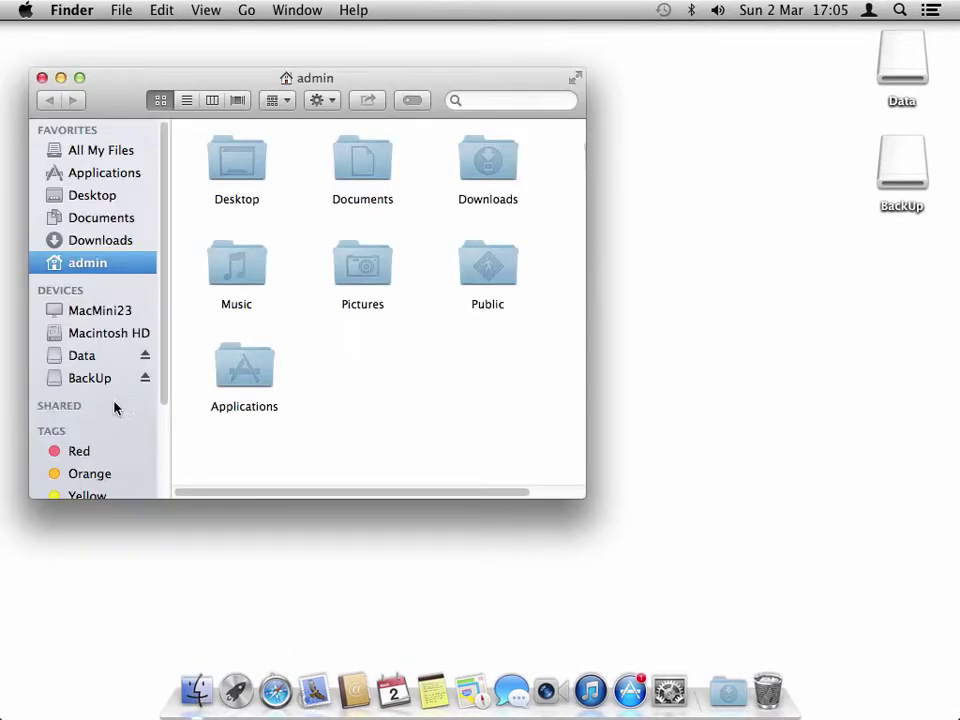
click(84, 358)
click(86, 382)
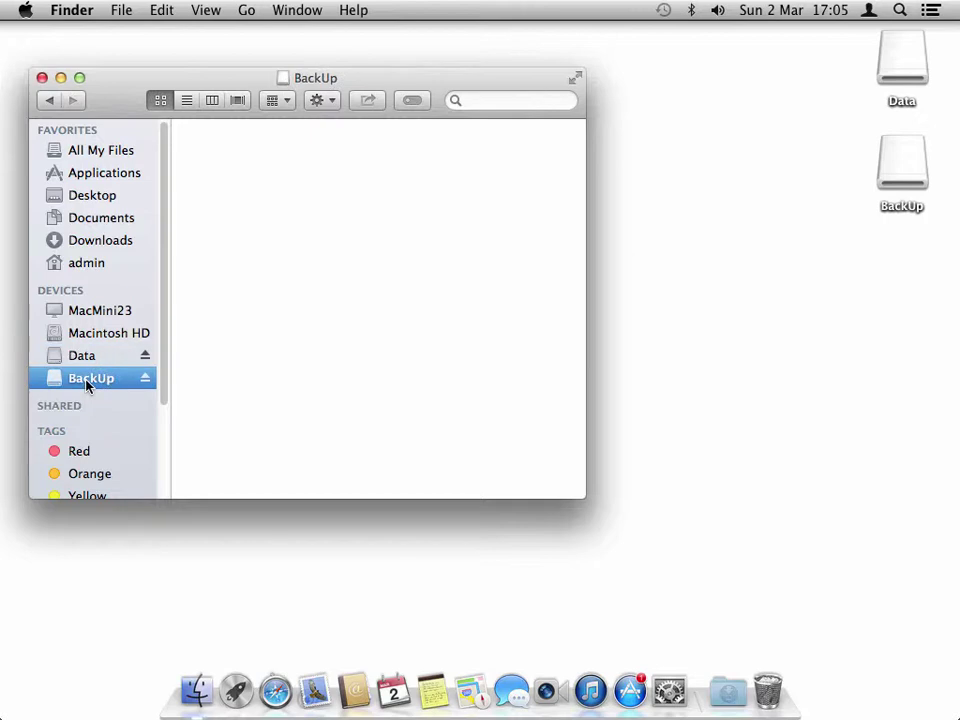
Step: Eject both partitions of the USB disk together, check the device list in a Finder window and close it
click(145, 357)
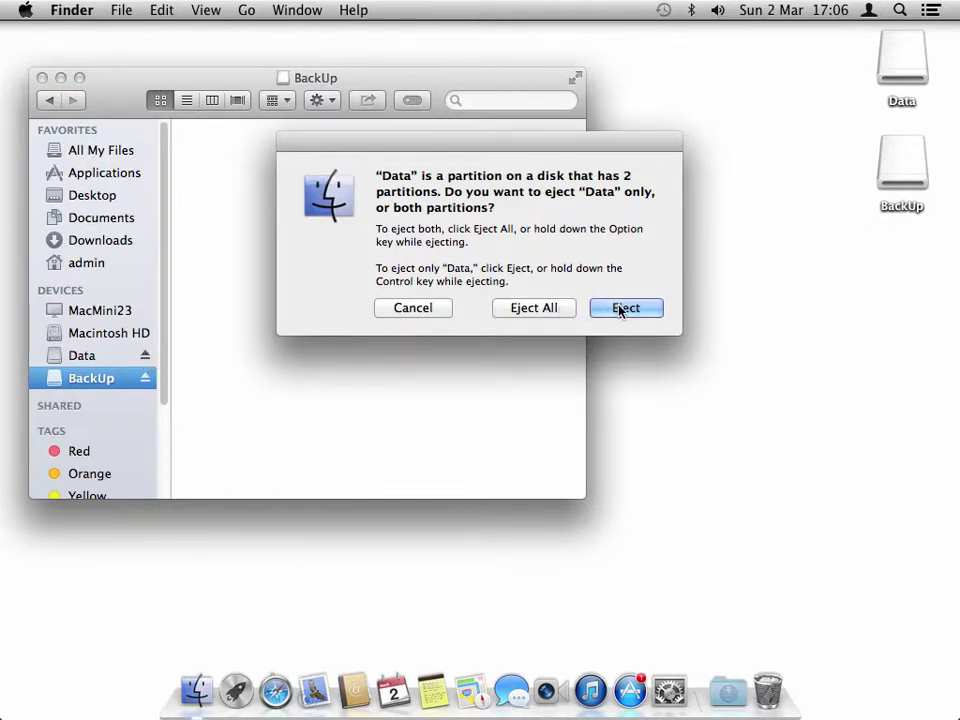
click(543, 313)
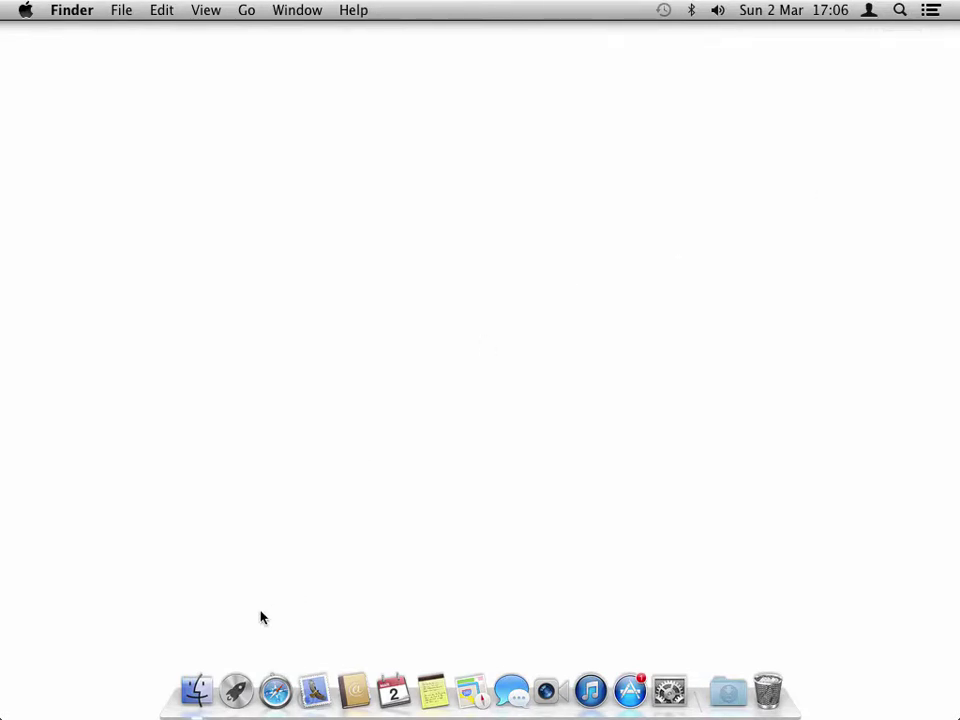
click(195, 690)
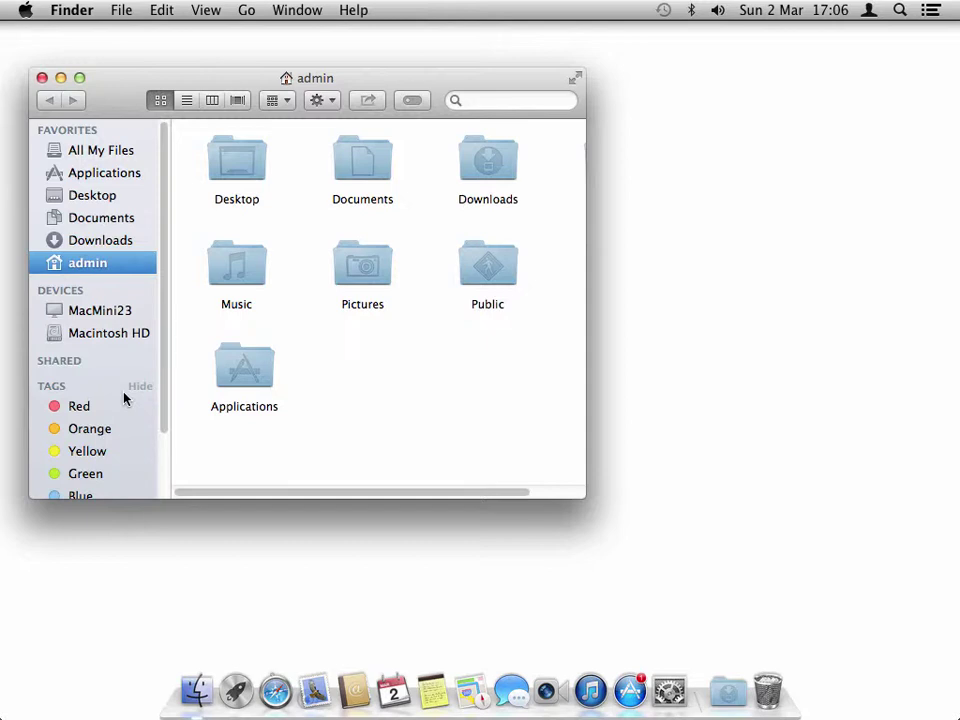
click(41, 78)
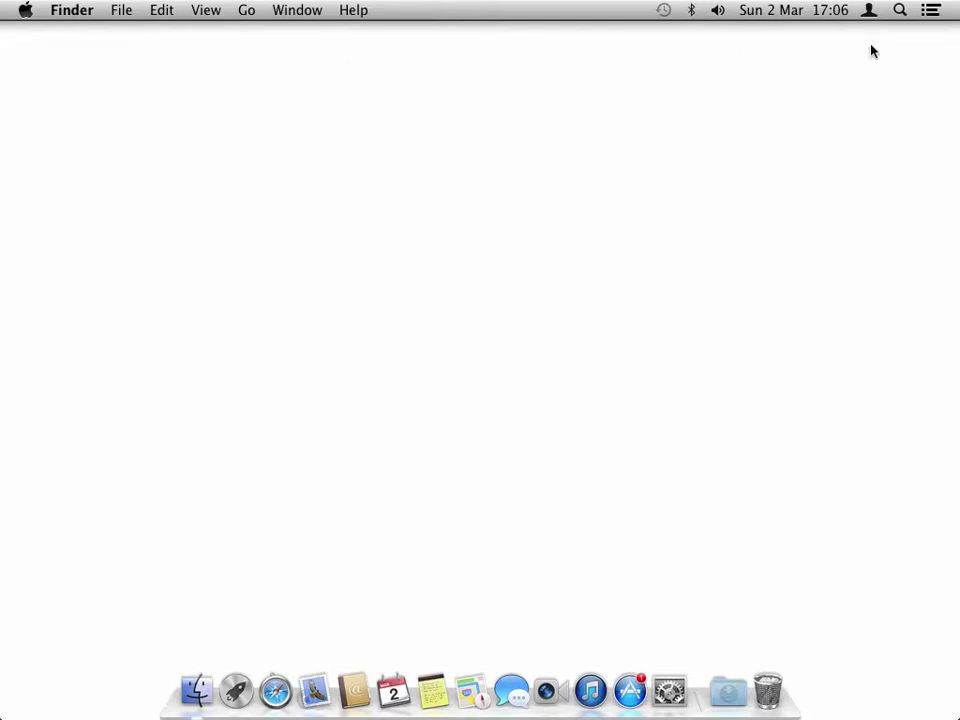
Step: Find and reopen Disk Utility with Spotlight and show the erase settings of the Macintosh HD volume
click(900, 11)
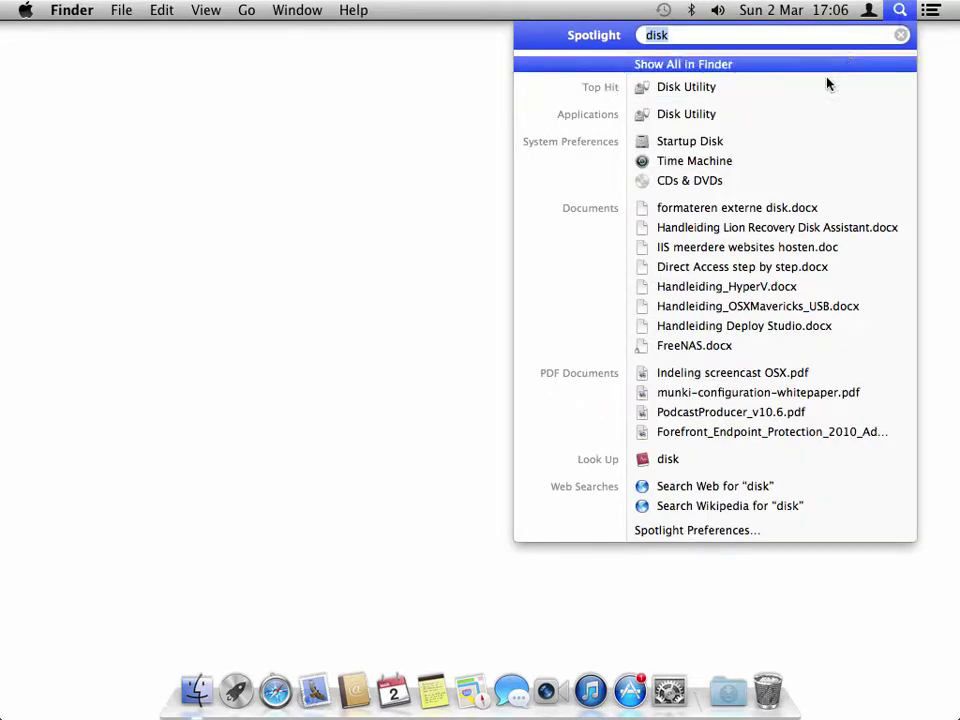
click(763, 90)
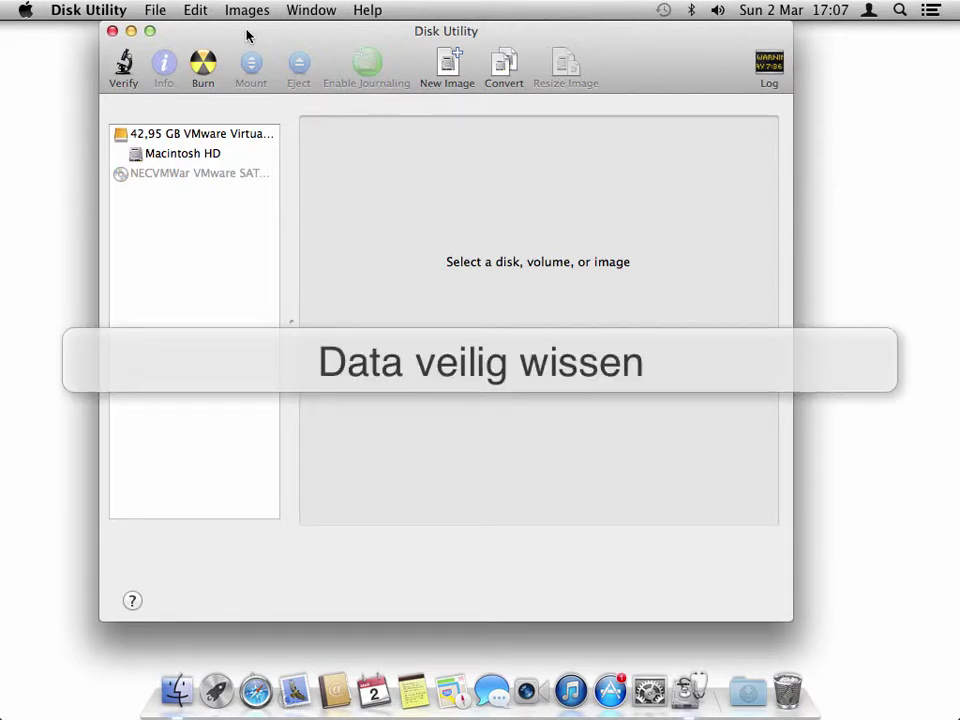
click(192, 158)
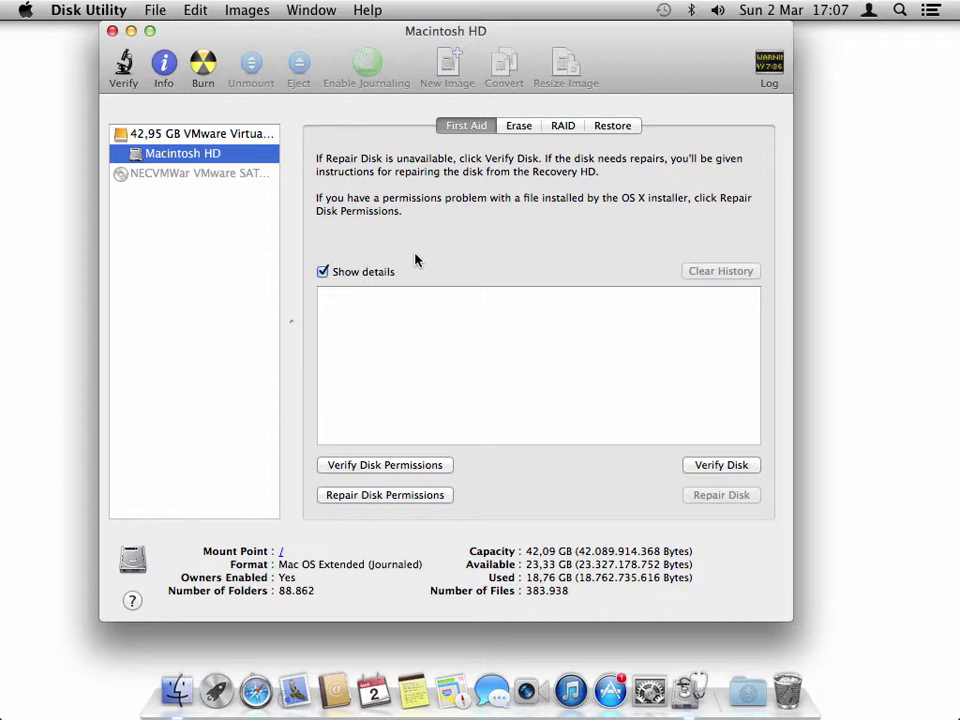
click(516, 127)
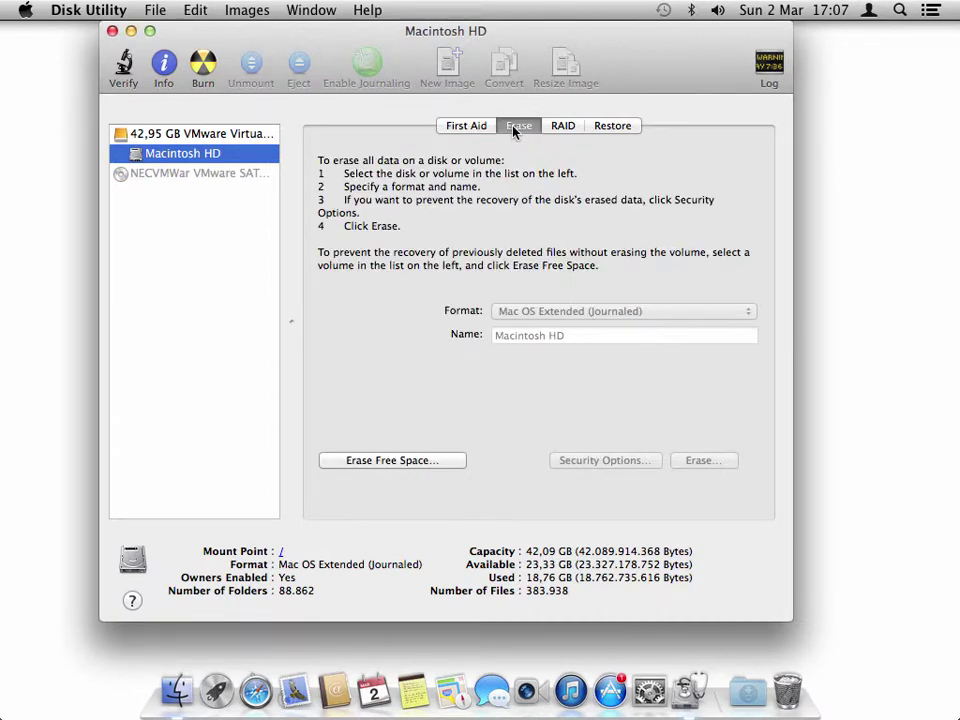
Step: Compare the Erase Free Space levels for Macintosh HD from Fastest to Most Secure, cancel without erasing and close Disk Utility
click(447, 462)
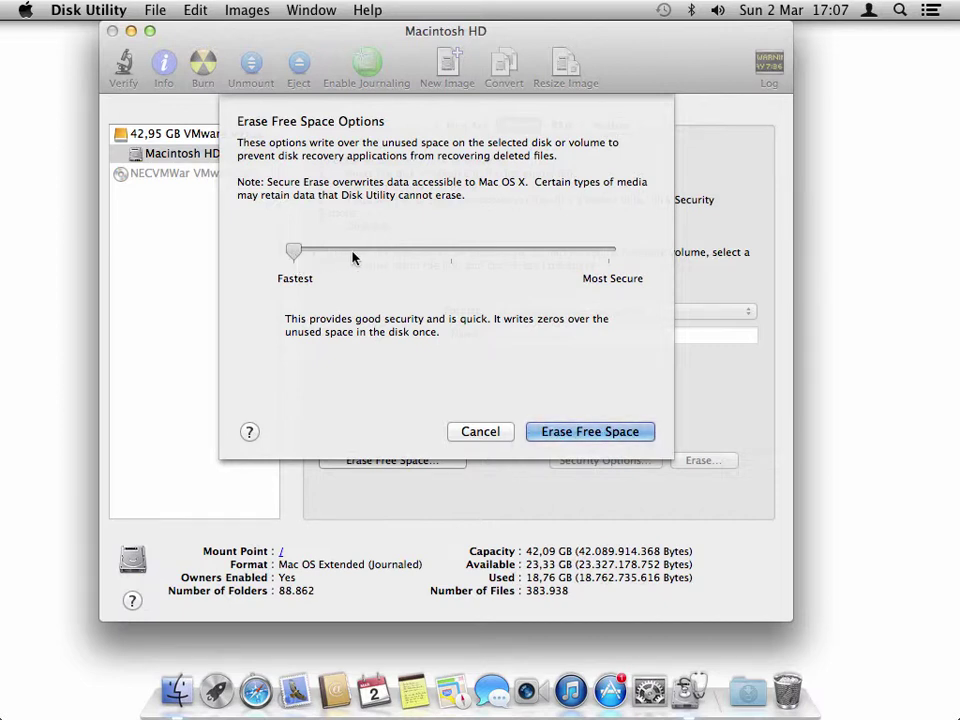
click(415, 250)
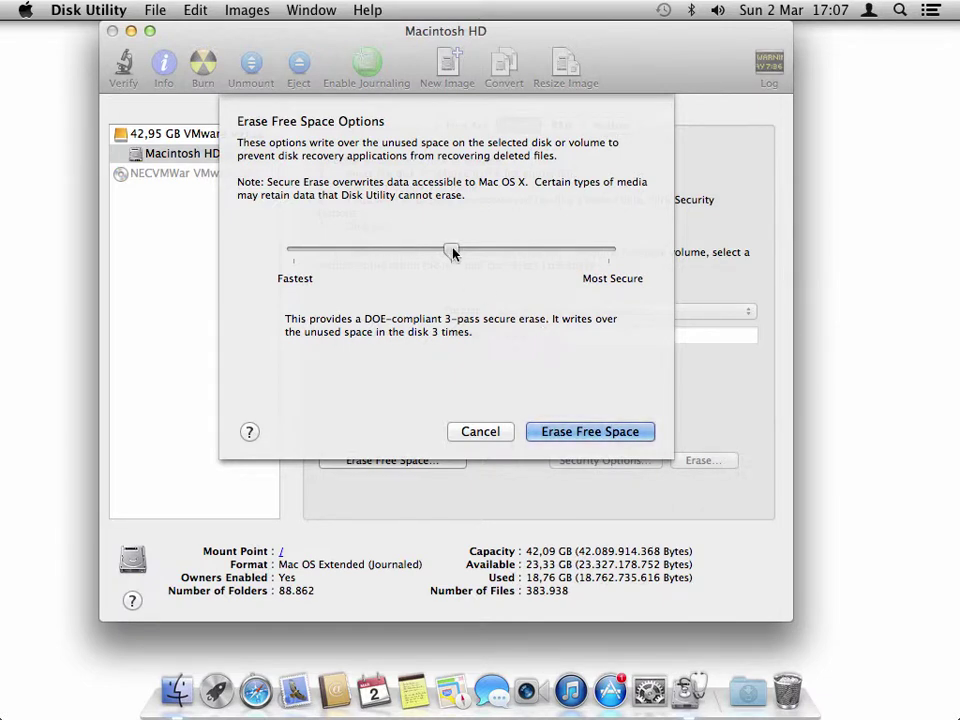
drag(451, 252, 608, 251)
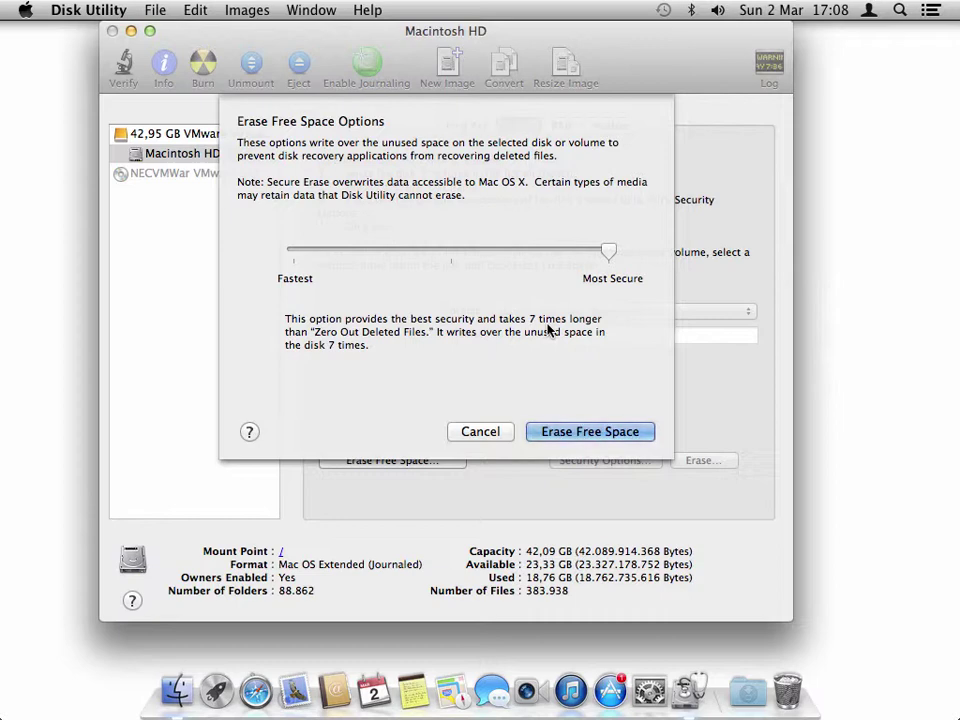
click(490, 432)
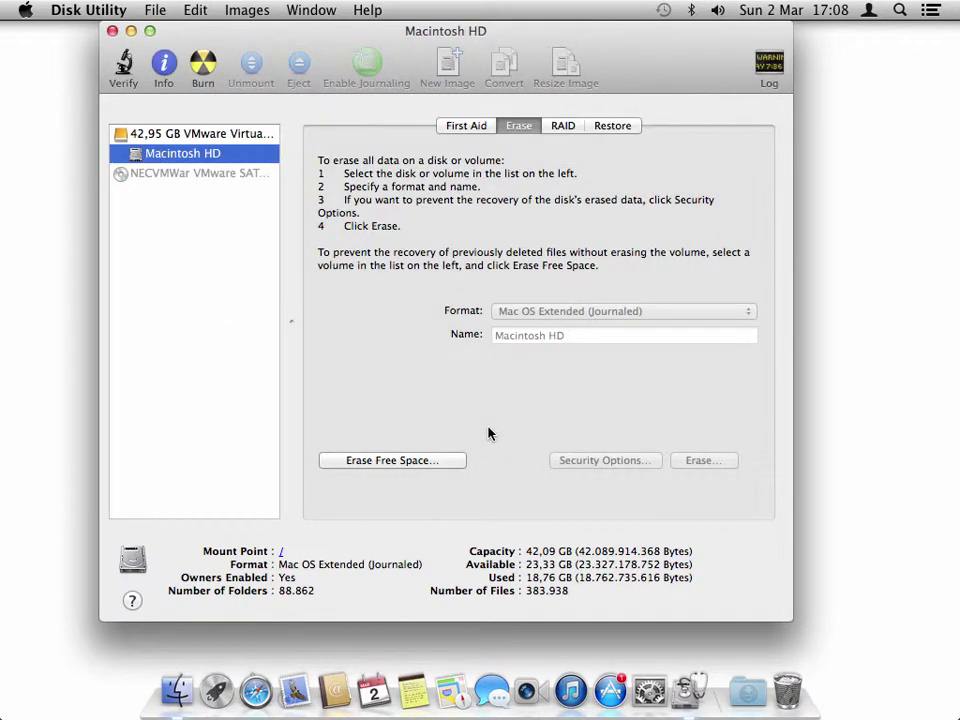
click(112, 31)
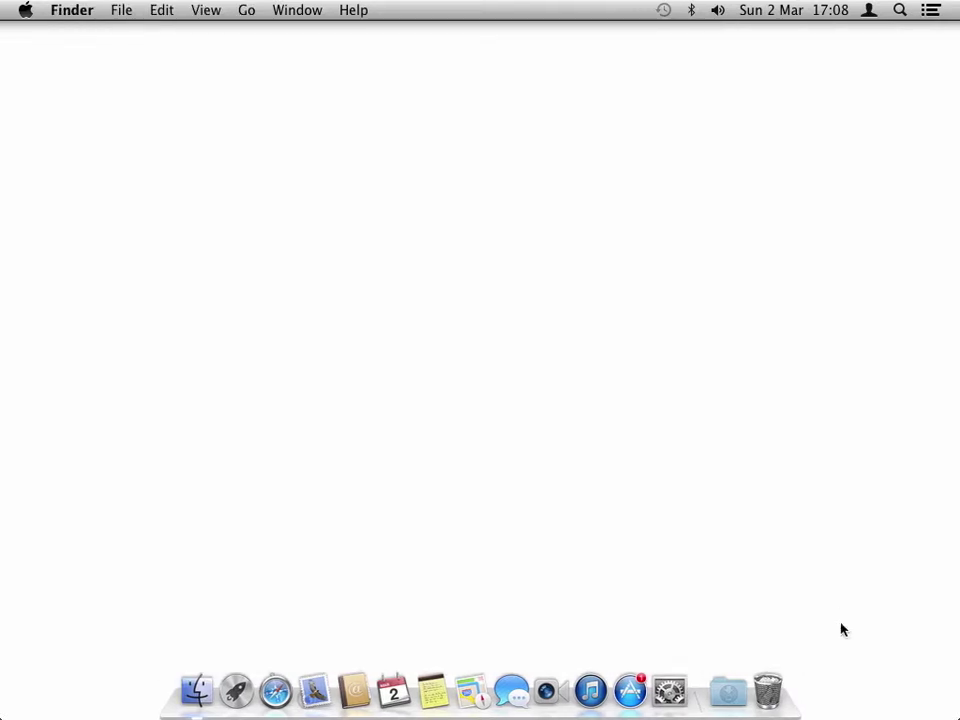
Step: Look up the Empty Trash and Secure Empty Trash commands in Finder without running them
right_click(768, 688)
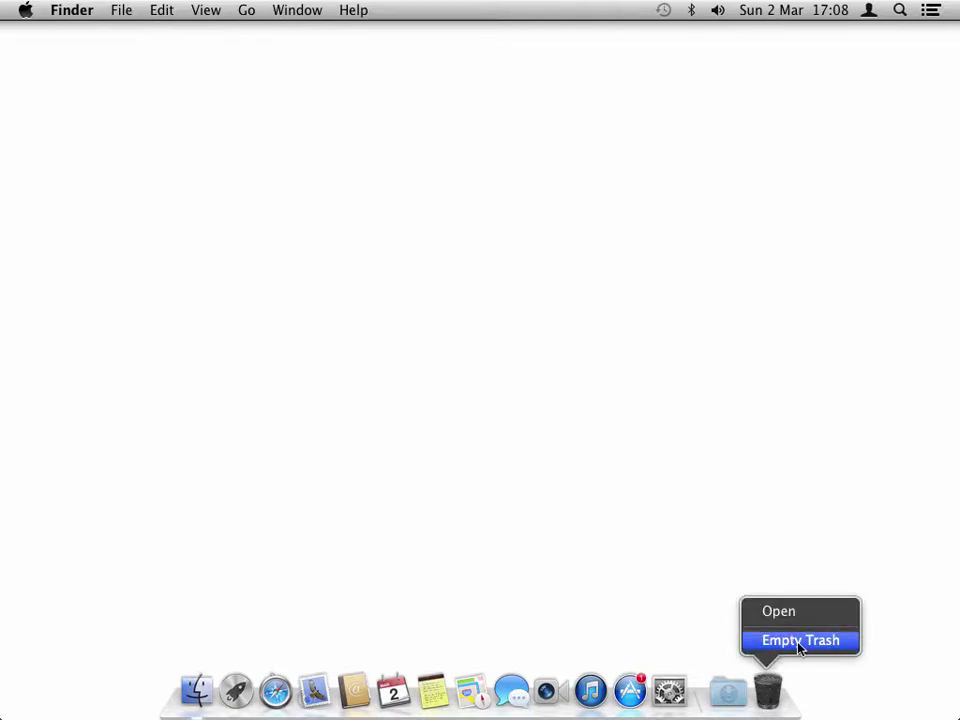
click(718, 381)
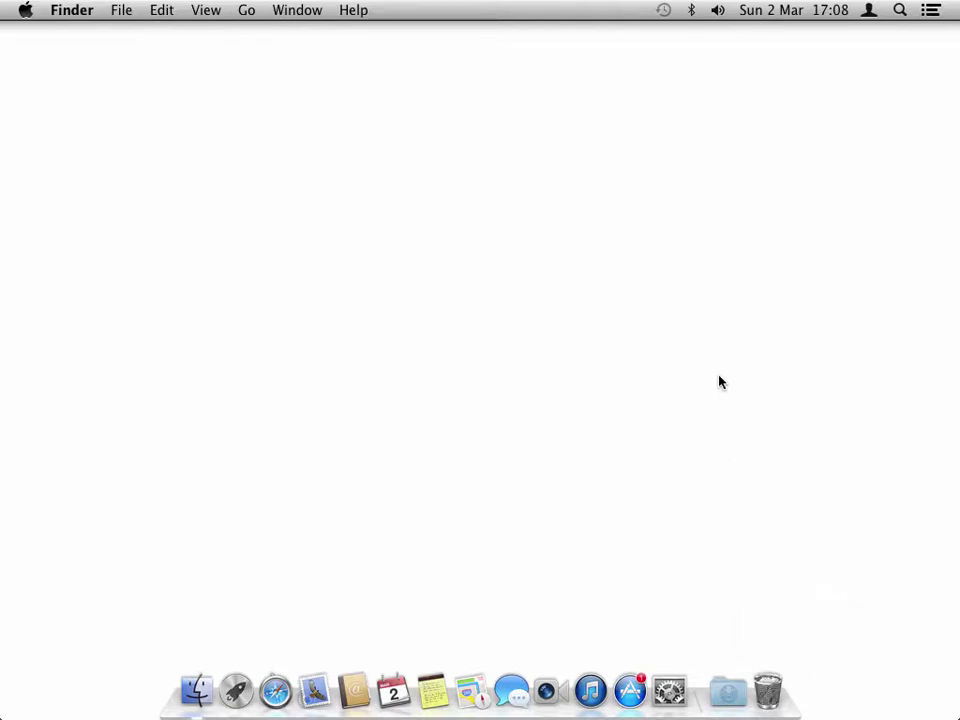
click(121, 10)
mouse_move(97, 10)
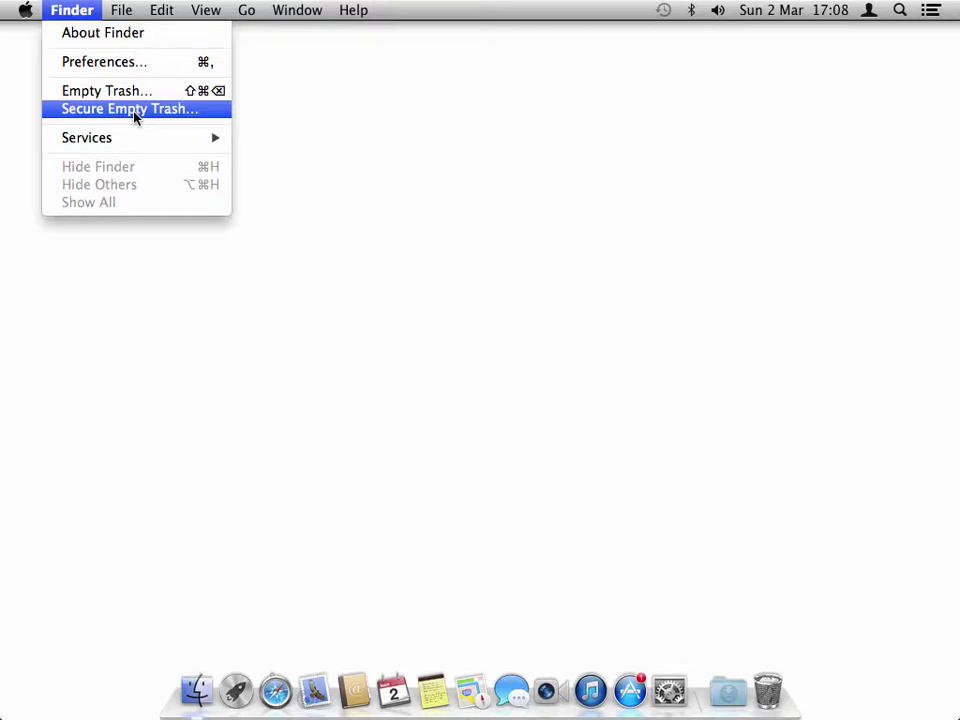
click(366, 141)
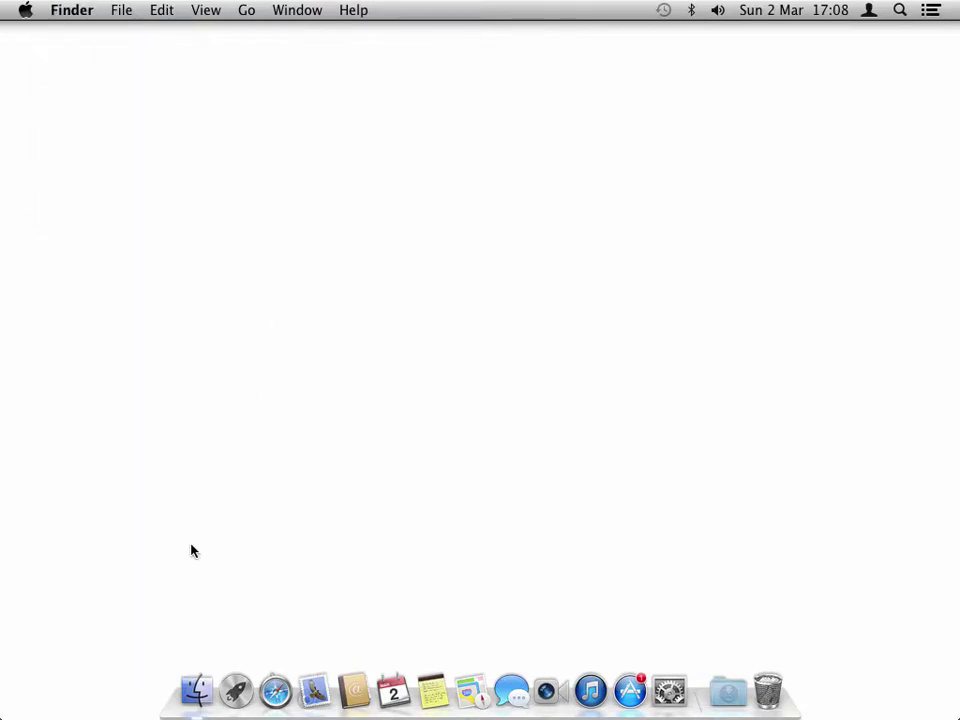
Step: Select the adjacent Handleiding files through Handleiding_OSXMavericks_USB.docx in Documents, look up Move to Trash without running it and close the Finder window
click(193, 689)
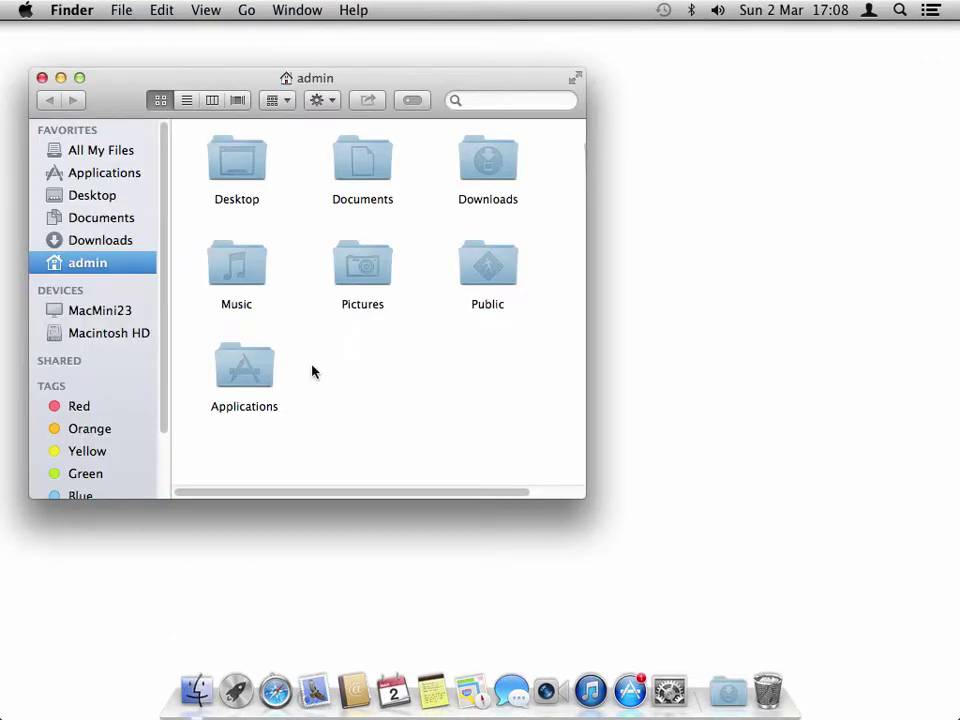
double_click(360, 176)
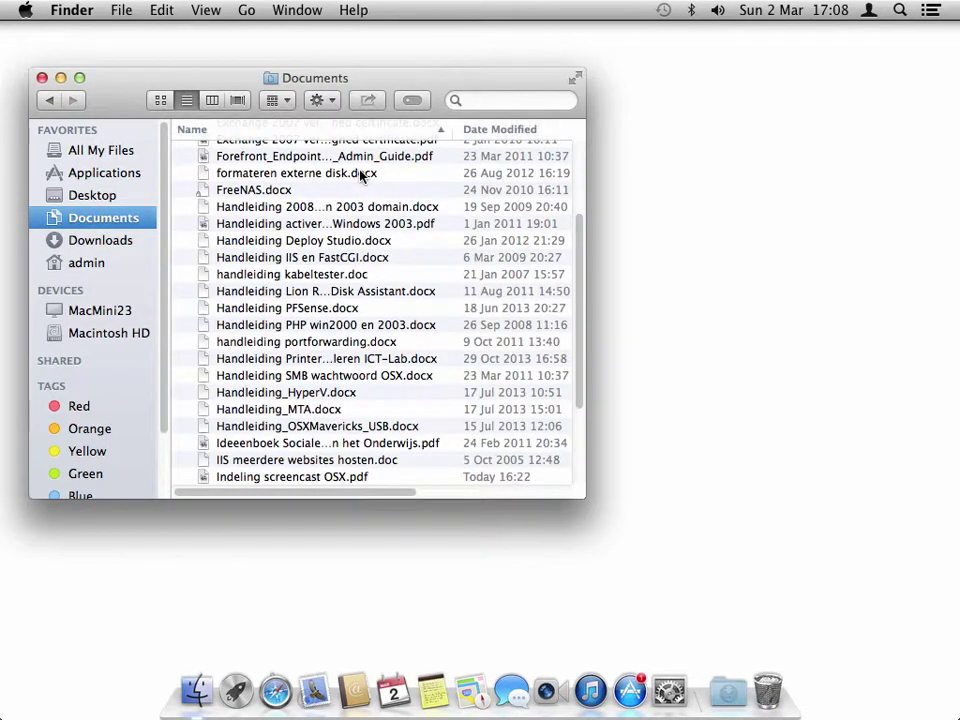
click(262, 207)
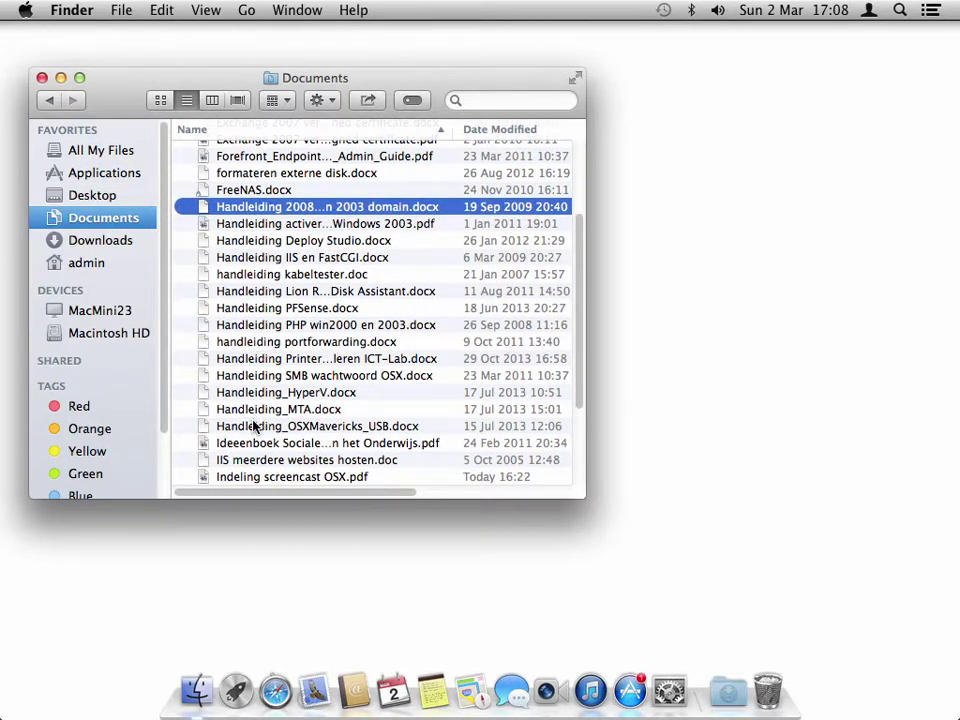
shift+click(255, 426)
right_click(270, 310)
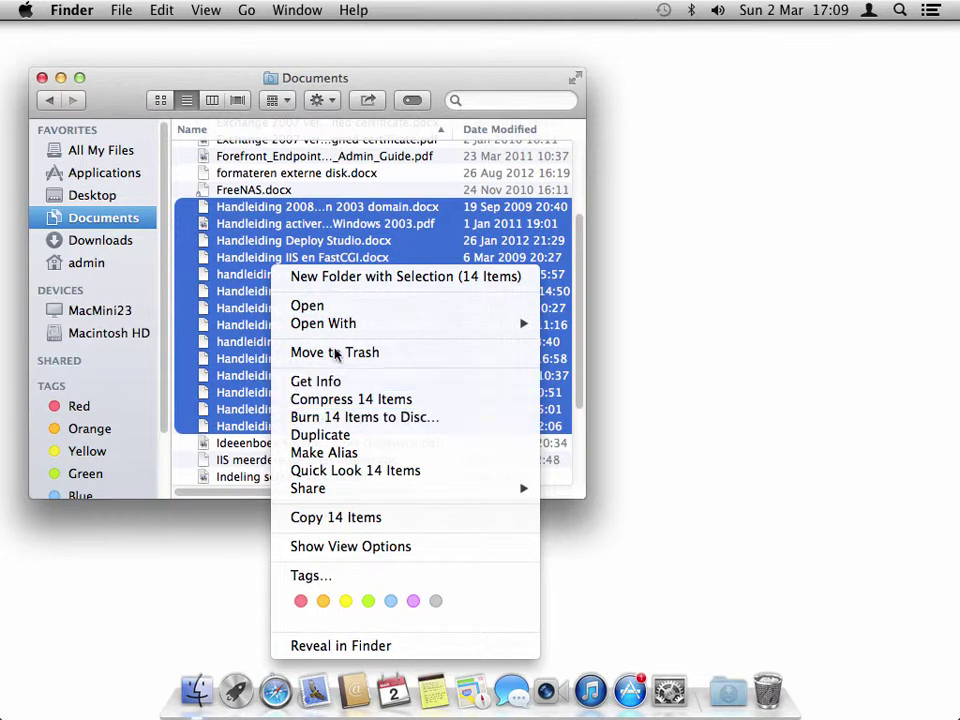
click(84, 98)
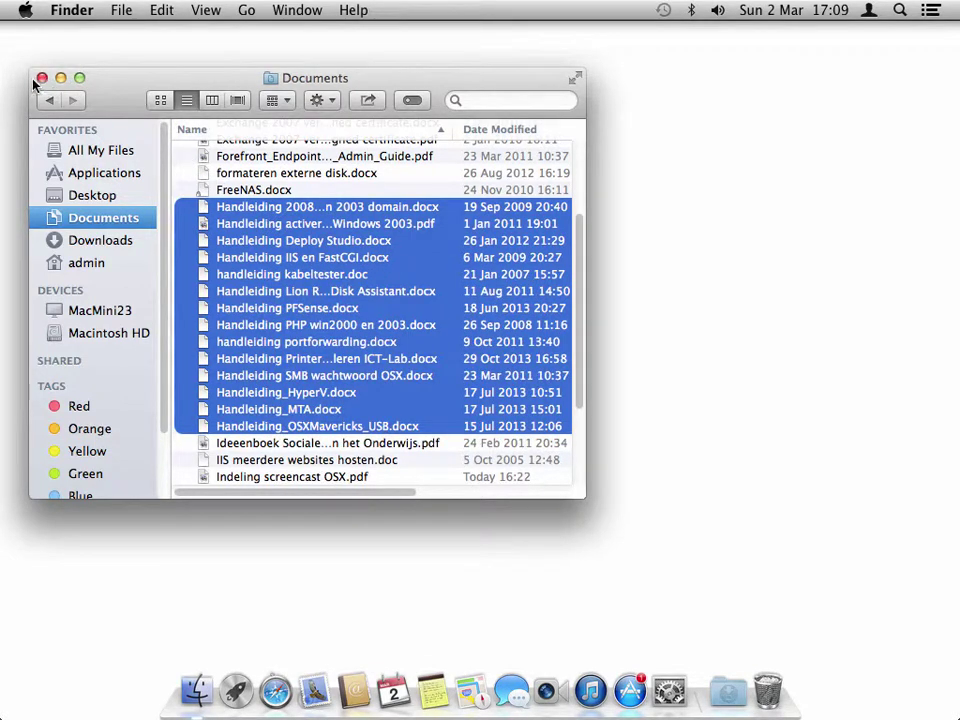
click(42, 77)
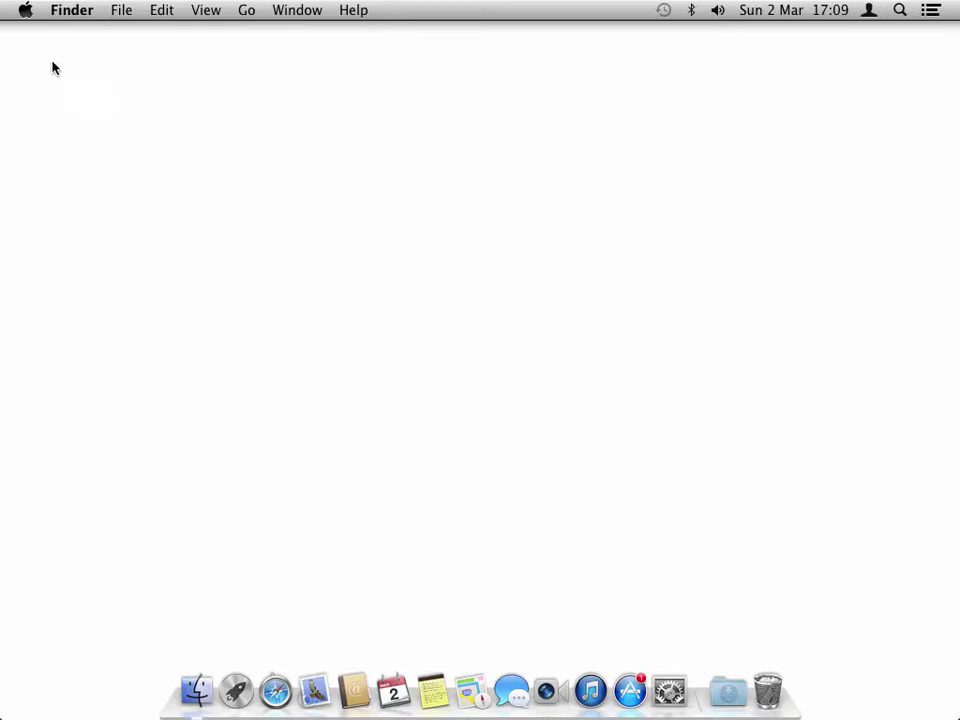
Step: Restart the Mac into recovery mode so that OS X Utilities opens
click(25, 12)
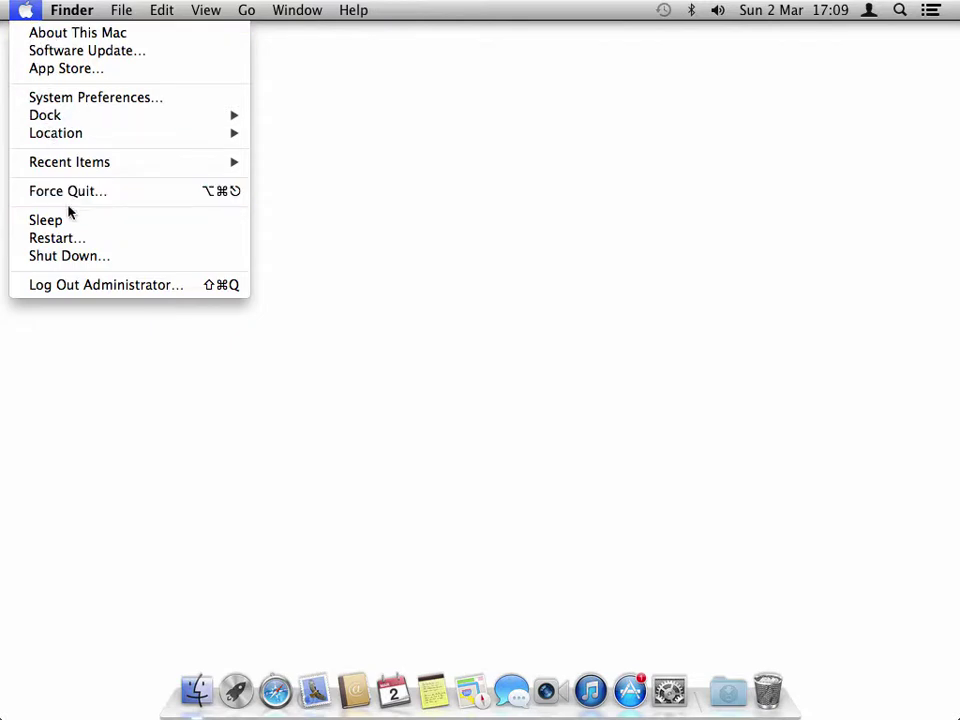
click(80, 241)
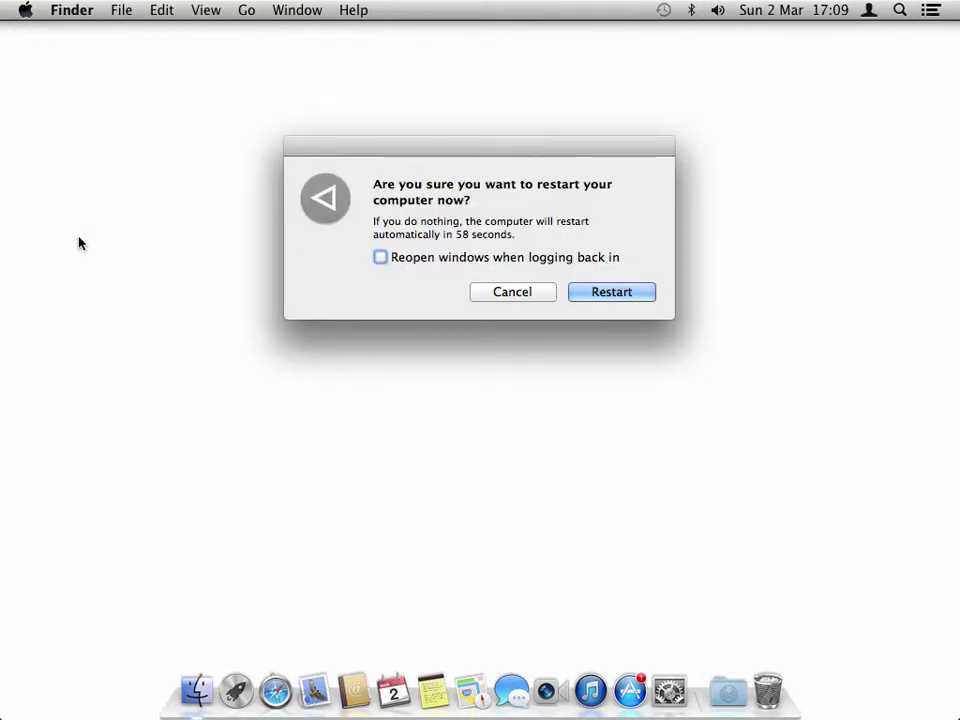
key(super+r)
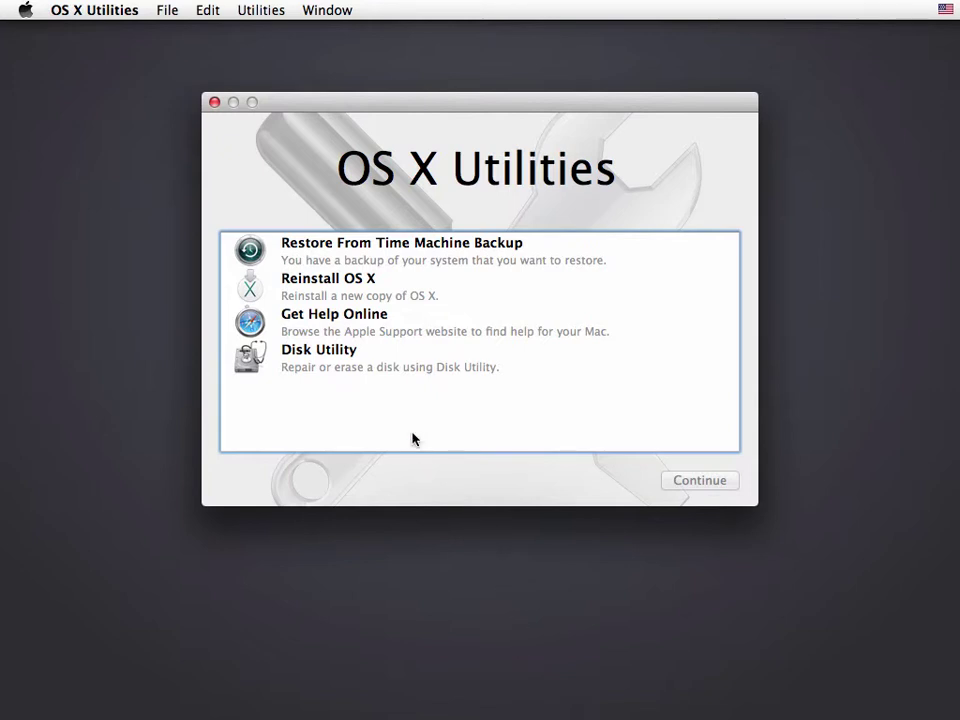
Step: Review the Disk Utility, Reinstall OS X and Restore From Time Machine Backup options, and list the additional recovery utilities
click(358, 367)
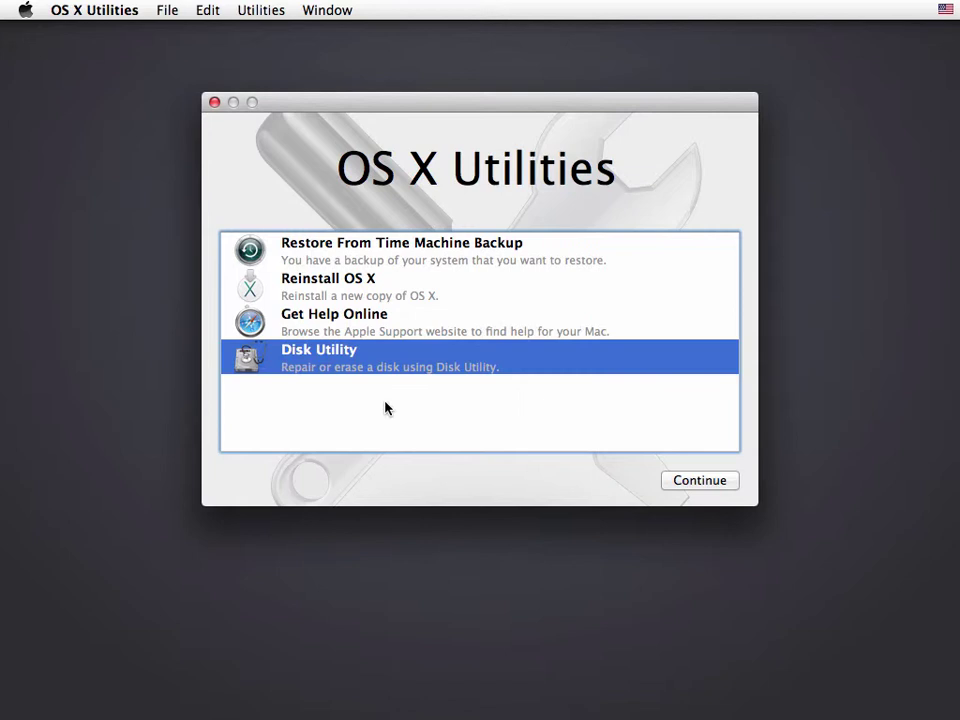
click(388, 298)
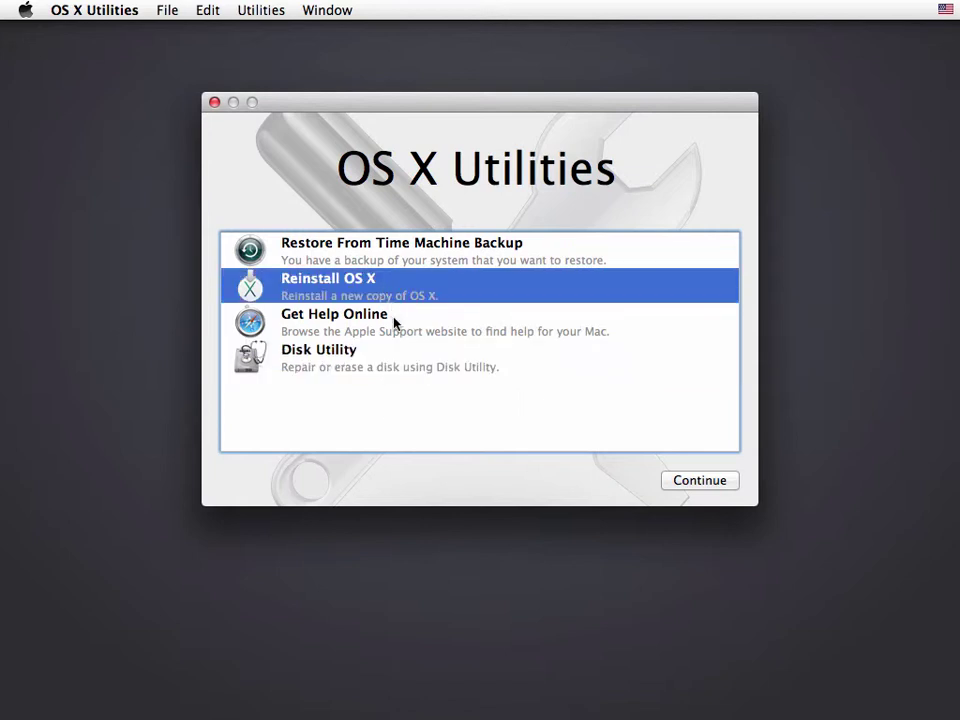
click(393, 256)
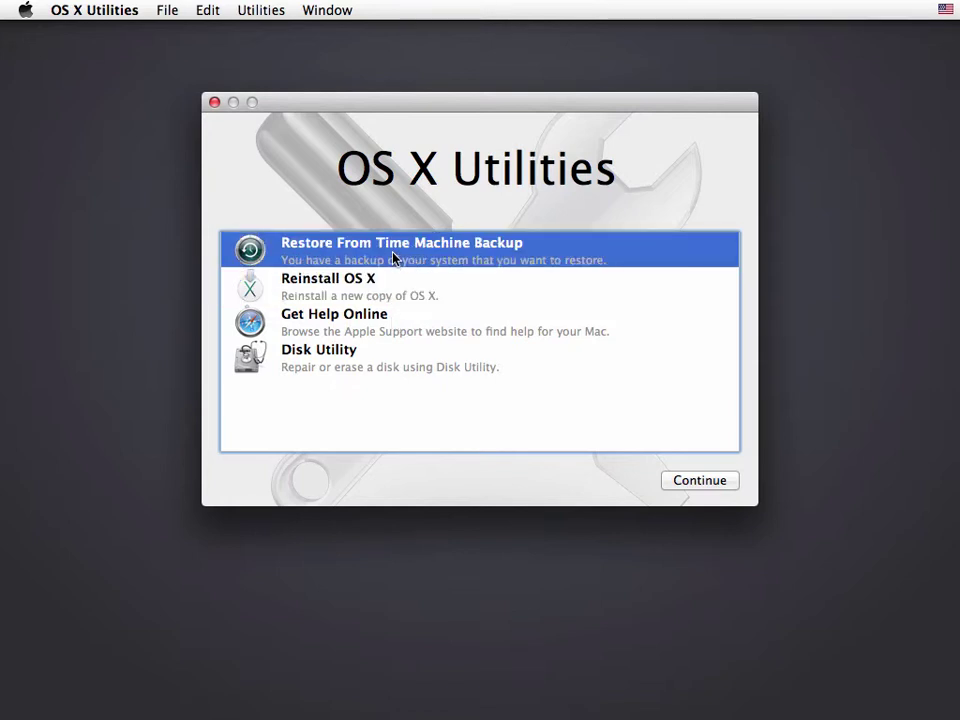
click(266, 14)
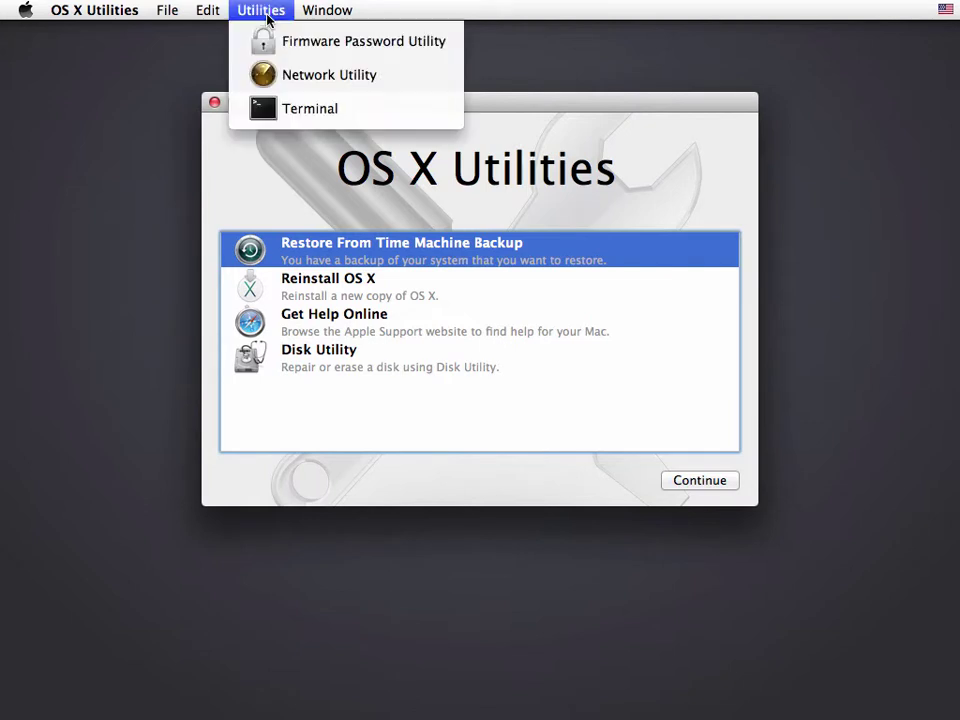